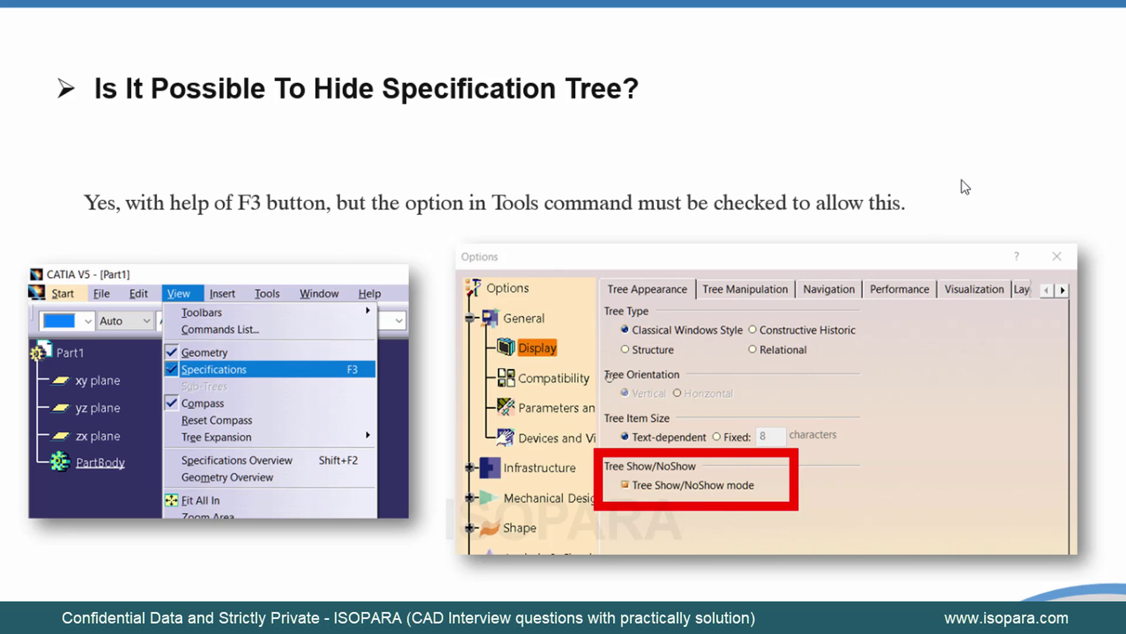
Advance the presentation to the slide asking how trim differs from quick trim.
{"action": "key", "text": "Right"}
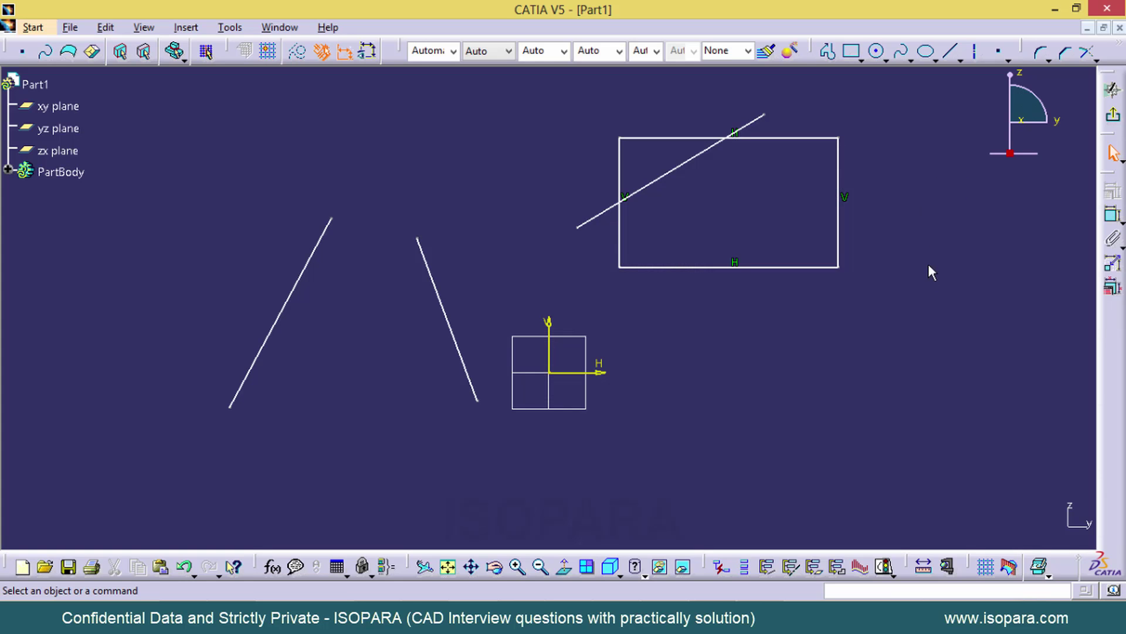
Trim the two separate angled lines against each other so they extend to a common apex.
{"action": "left_click", "coordinate": [1089, 57]}
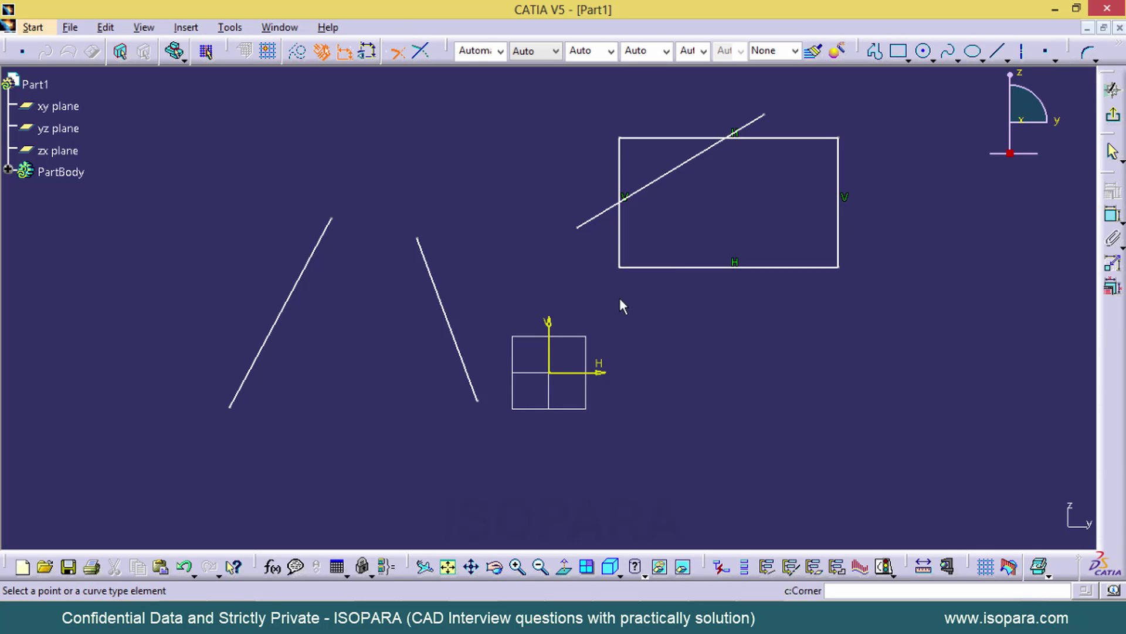
{"action": "left_click", "coordinate": [314, 254]}
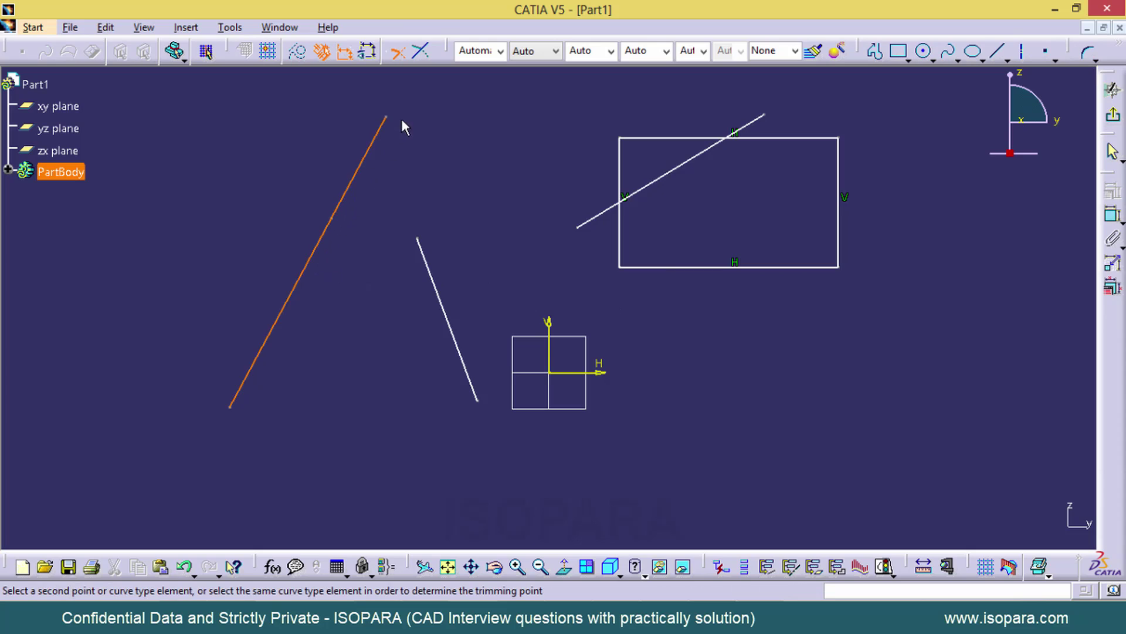
{"action": "left_click", "coordinate": [432, 277]}
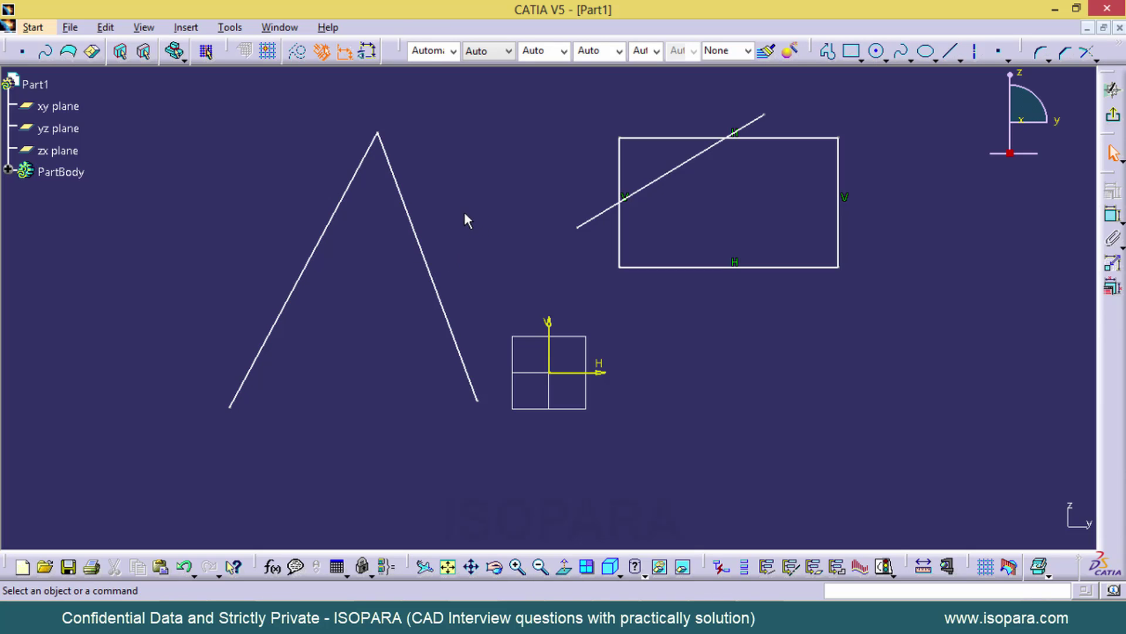
{"action": "left_click", "coordinate": [1086, 51]}
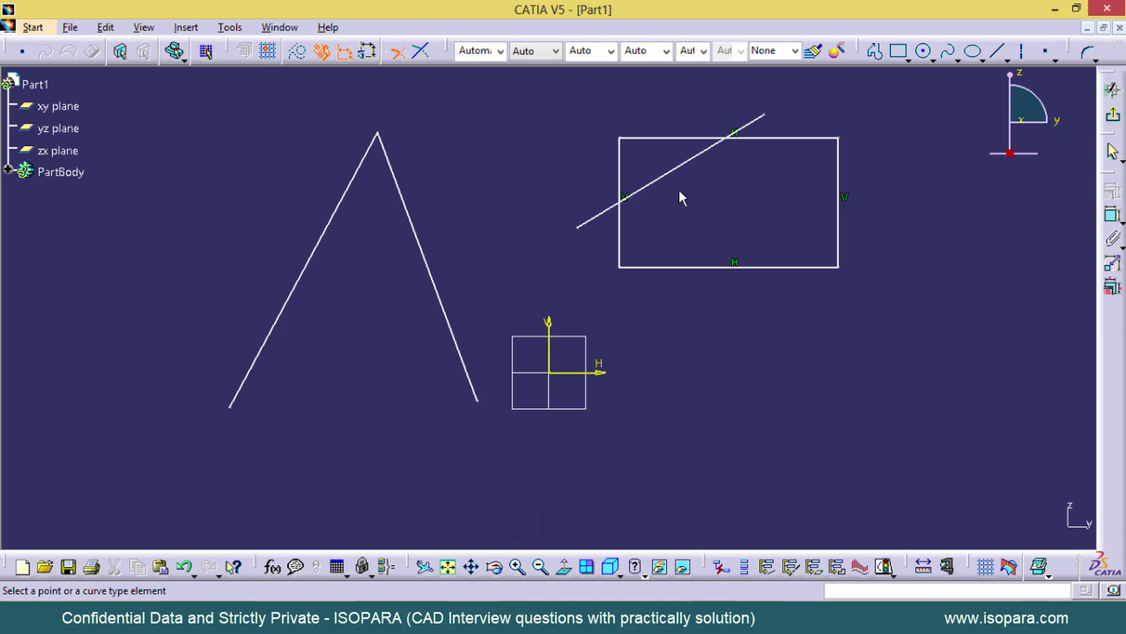
{"action": "left_click", "coordinate": [664, 176]}
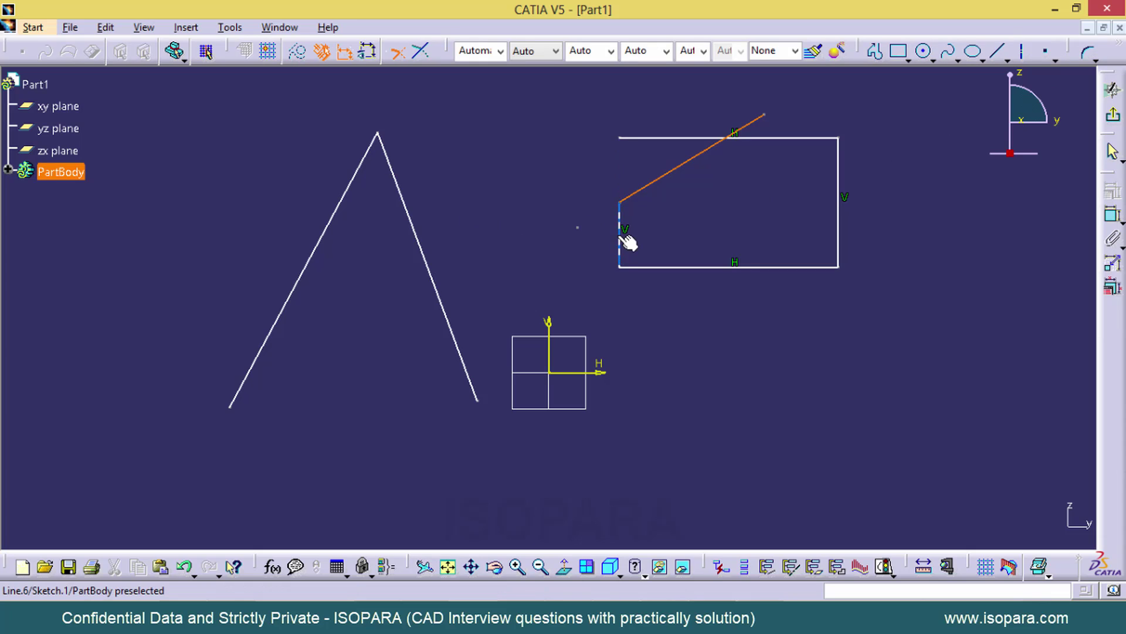
{"action": "left_click", "coordinate": [622, 236]}
{"action": "left_click", "coordinate": [687, 161]}
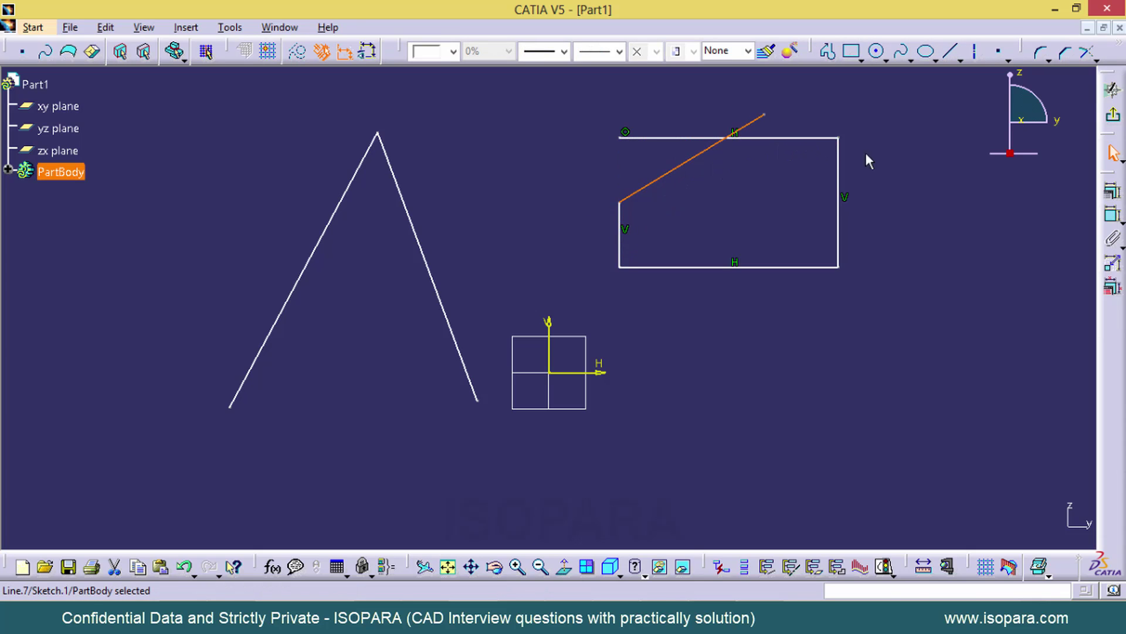
{"action": "left_click", "coordinate": [1086, 53]}
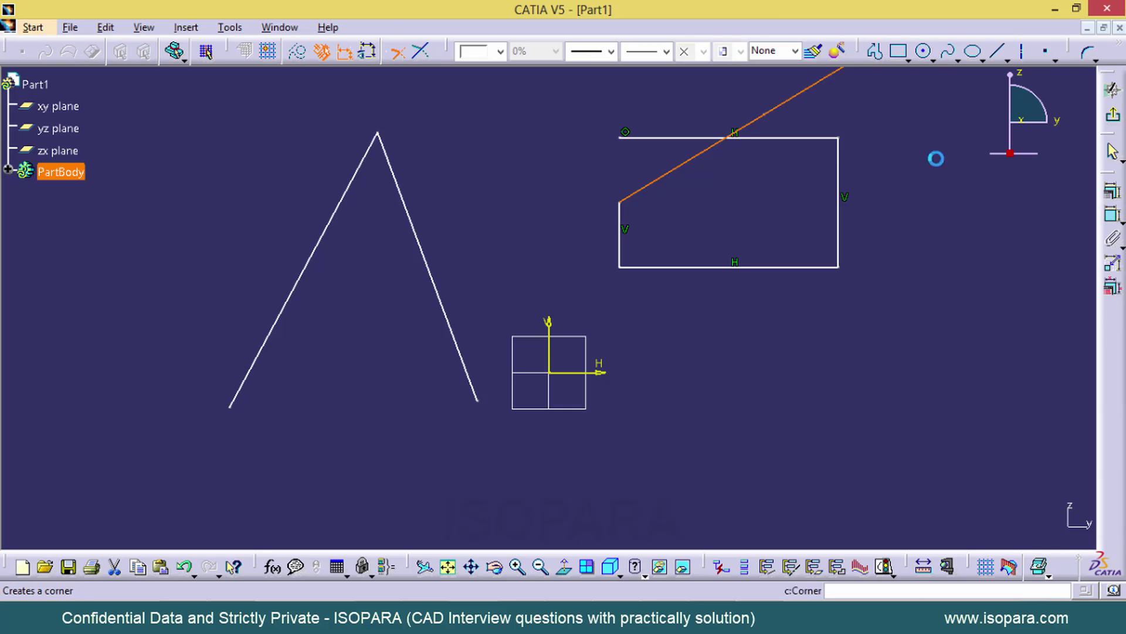
{"action": "left_click", "coordinate": [811, 138]}
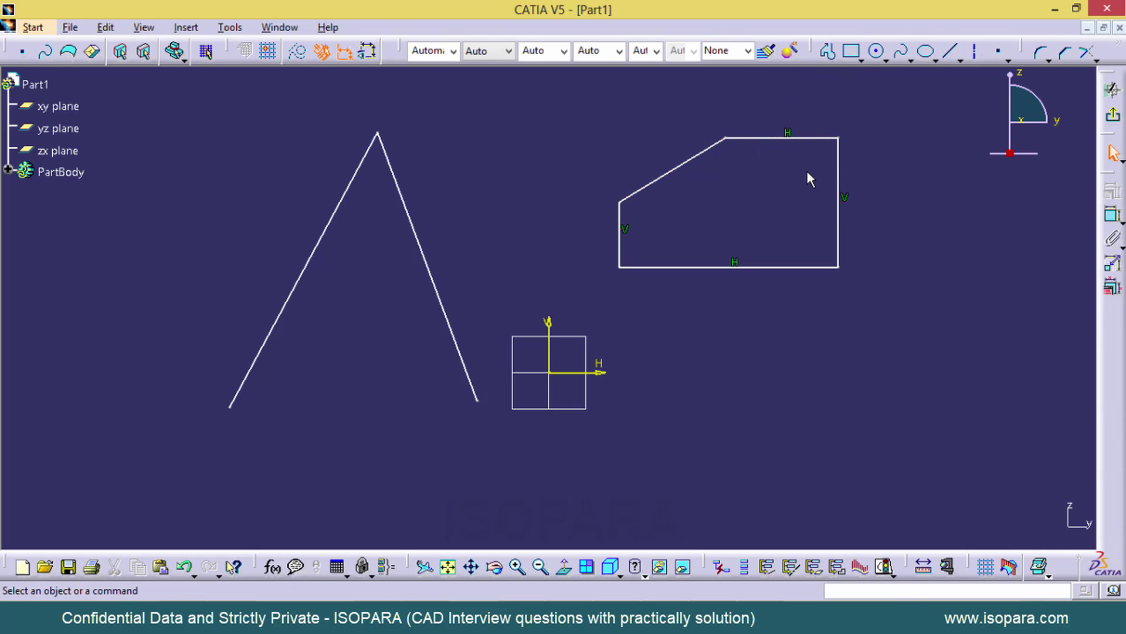
{"action": "key", "text": "ctrl+z"}
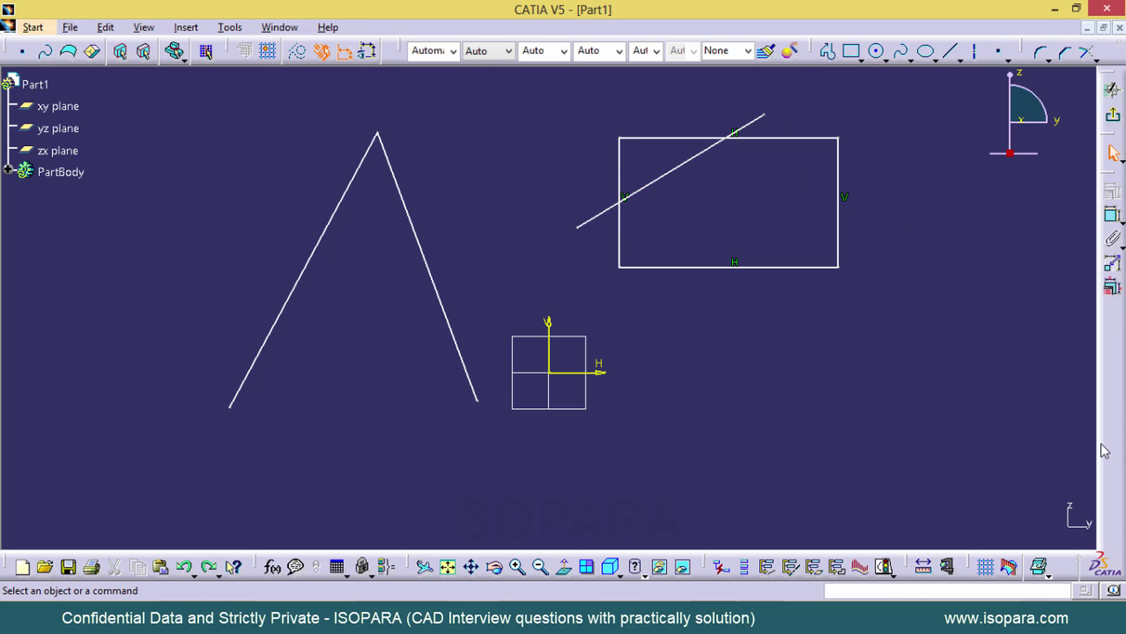
Trim the rectangle's top-left corner off along the sloped line.
{"action": "left_click", "coordinate": [1095, 59]}
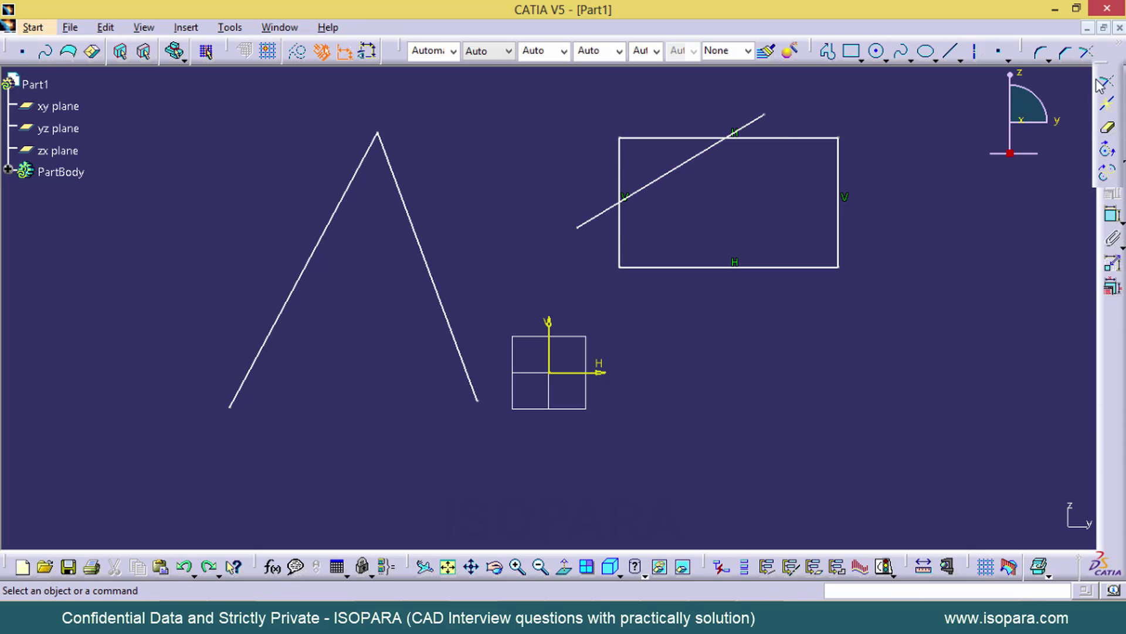
{"action": "left_click", "coordinate": [1107, 130]}
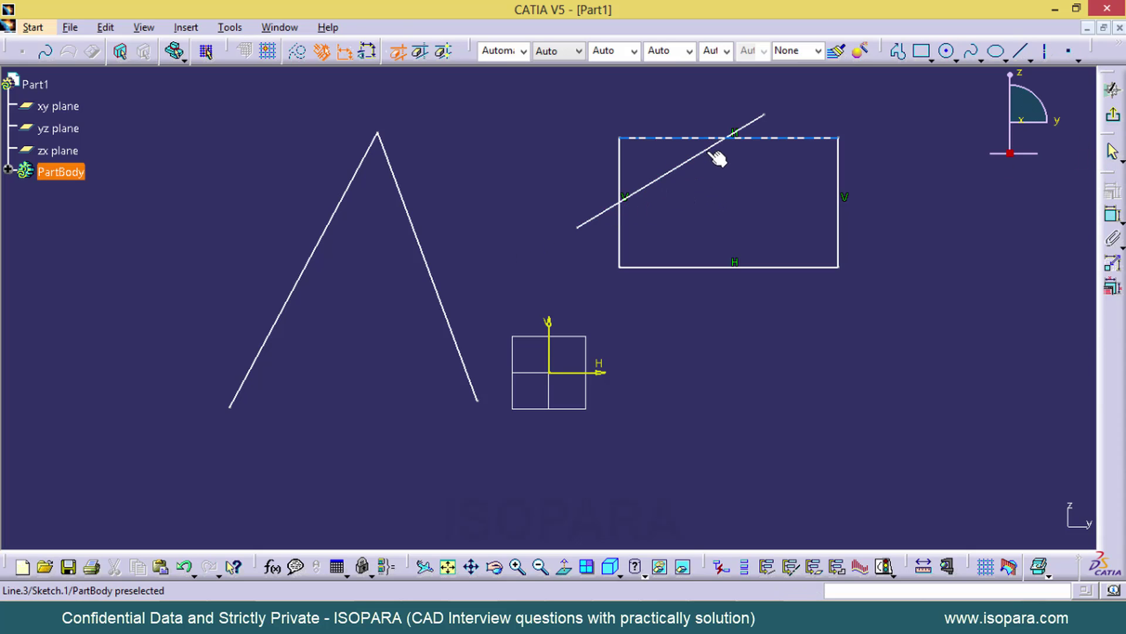
{"action": "left_click", "coordinate": [675, 170]}
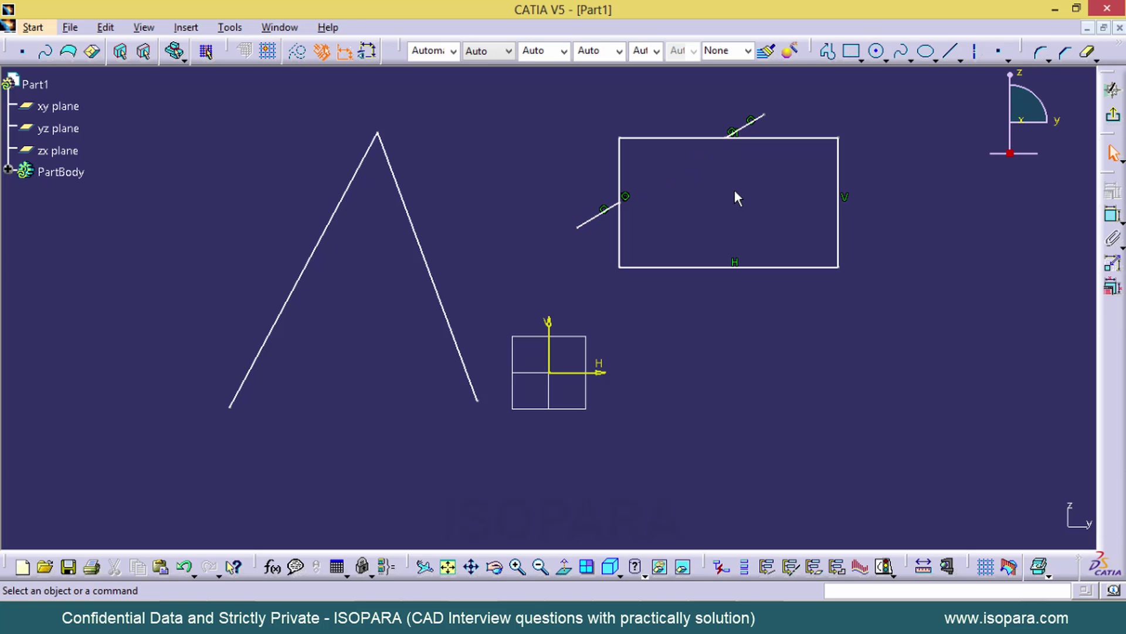
{"action": "key", "text": "ctrl+z"}
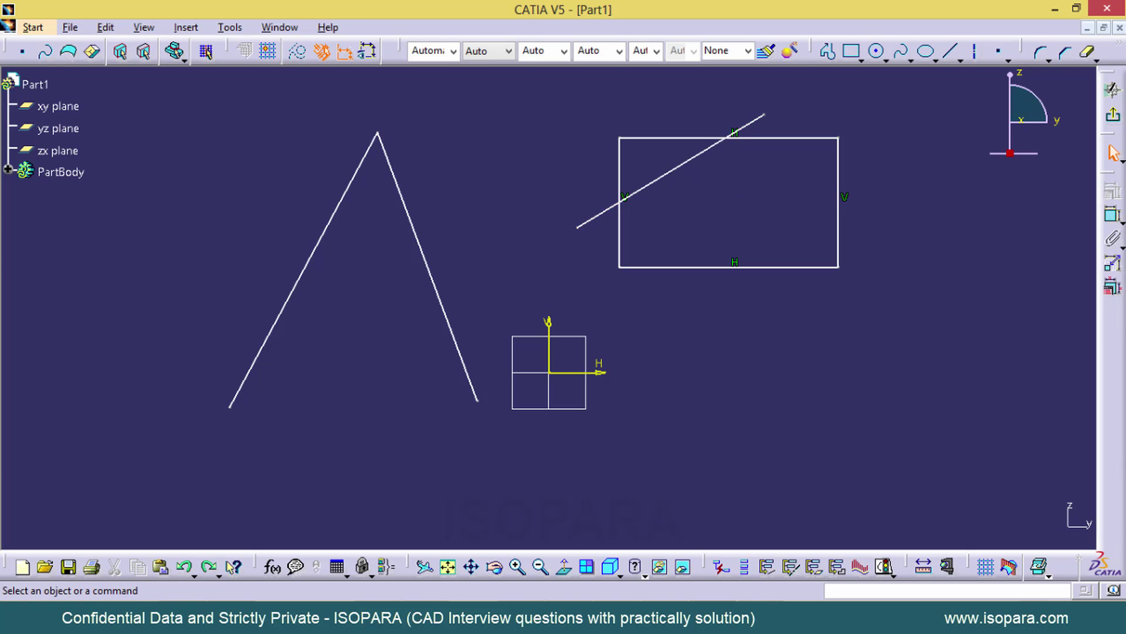
{"action": "left_click", "coordinate": [1087, 51]}
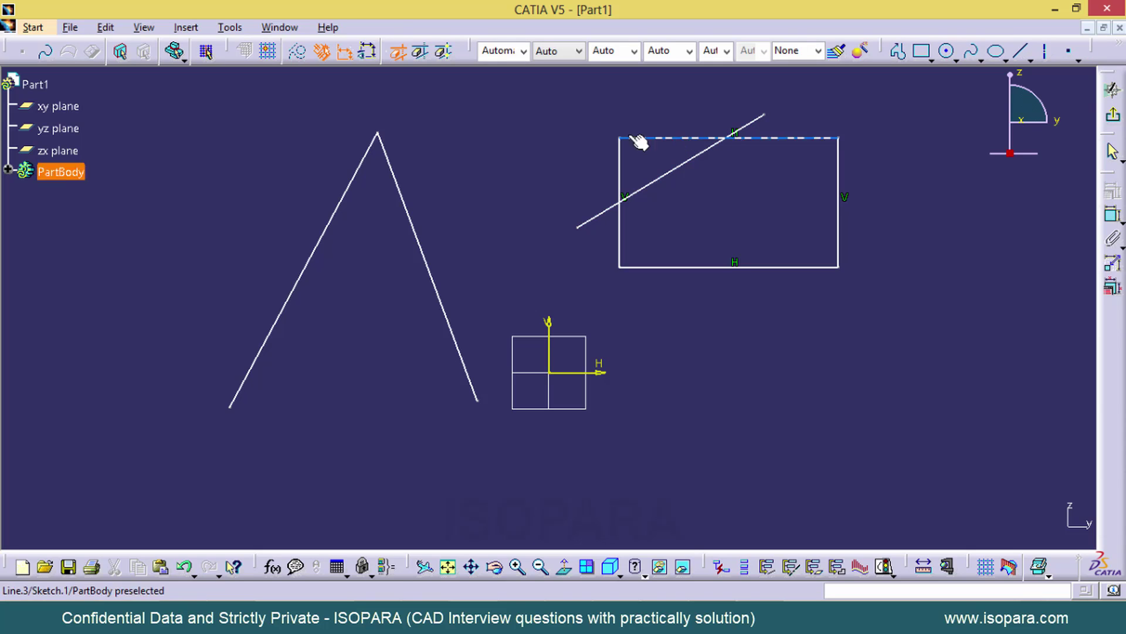
{"action": "left_click", "coordinate": [760, 142]}
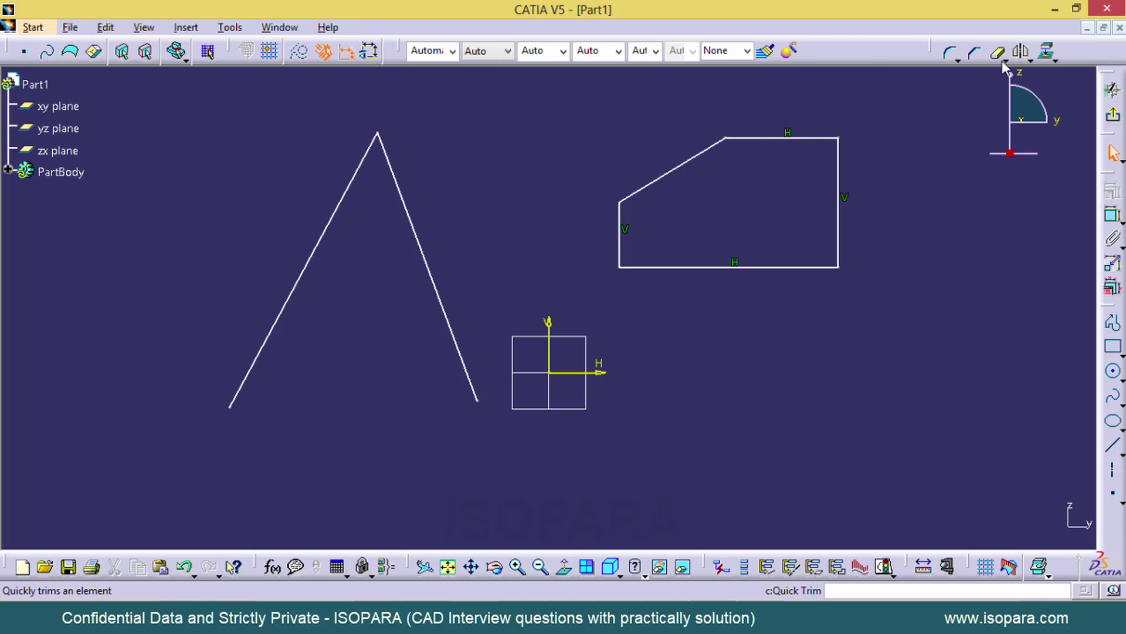
Quick Trim away the remaining top, right, bottom, left and sloped edges.
{"action": "left_click", "coordinate": [997, 53]}
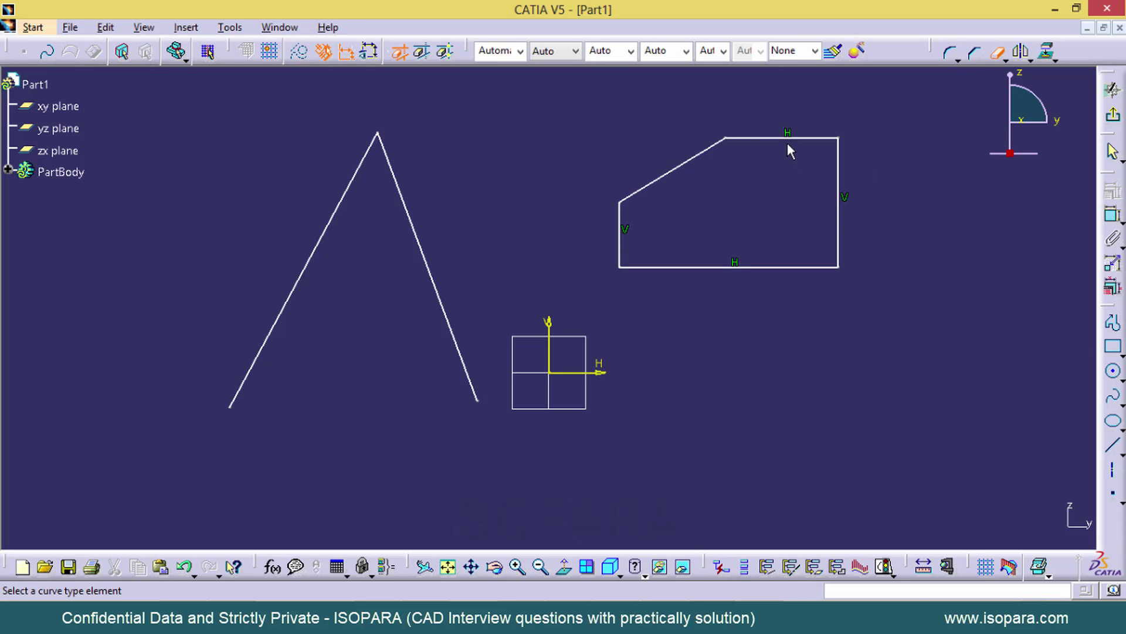
{"action": "left_click", "coordinate": [794, 138]}
{"action": "left_click", "coordinate": [795, 138]}
{"action": "left_click", "coordinate": [840, 171]}
{"action": "left_click", "coordinate": [810, 268]}
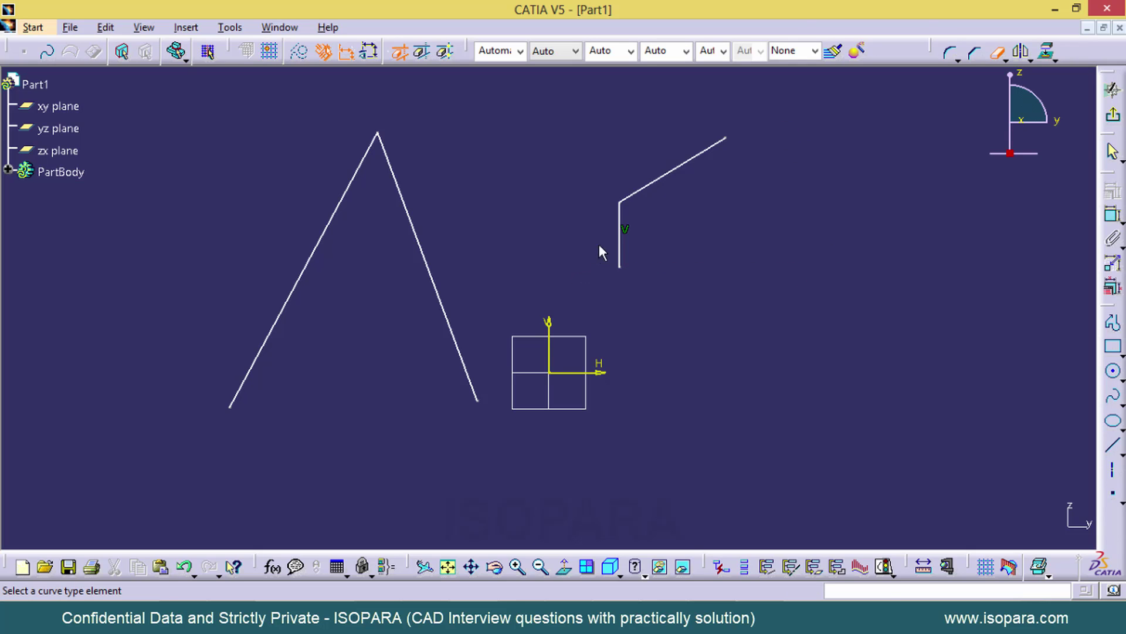
{"action": "left_click", "coordinate": [623, 233]}
{"action": "left_click", "coordinate": [644, 190]}
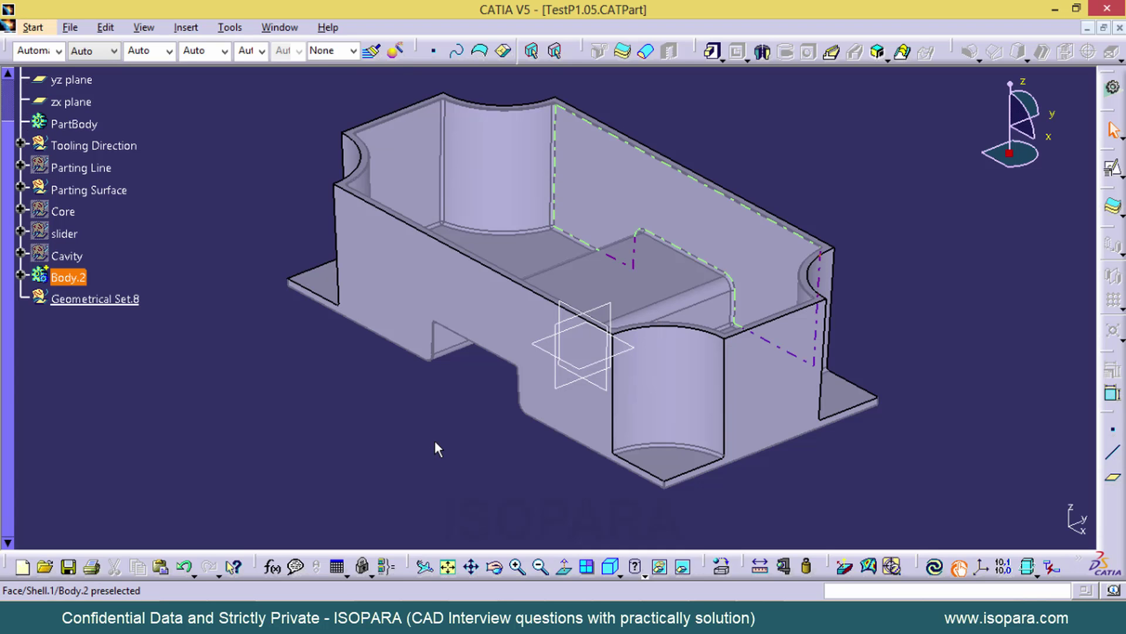
Create a positioned sketch using the part's yz plane as its support.
{"action": "left_click", "coordinate": [1115, 170]}
{"action": "mouse_move", "coordinate": [716, 403]}
{"action": "middle_mouse_down"}
{"action": "mouse_move", "coordinate": [576, 365]}
{"action": "mouse_move", "coordinate": [659, 352]}
{"action": "mouse_move", "coordinate": [640, 357]}
{"action": "mouse_move", "coordinate": [584, 319]}
{"action": "middle_mouse_up"}
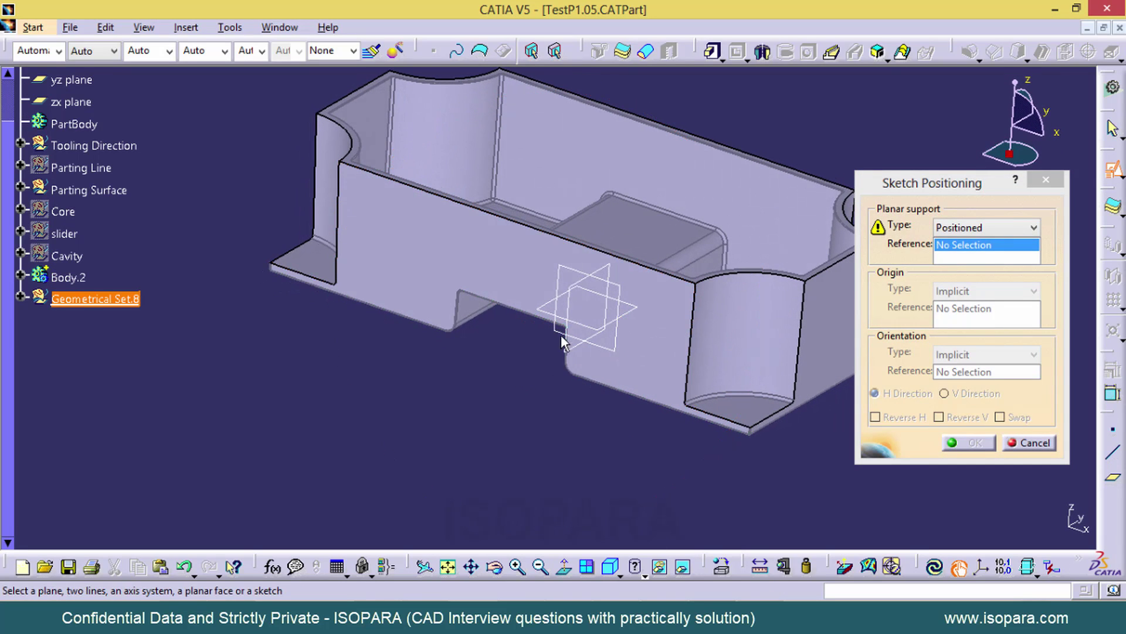
{"action": "left_click", "coordinate": [581, 312]}
{"action": "mouse_move", "coordinate": [636, 385]}
{"action": "middle_mouse_down"}
{"action": "mouse_move", "coordinate": [573, 372]}
{"action": "mouse_move", "coordinate": [609, 395]}
{"action": "middle_mouse_up"}
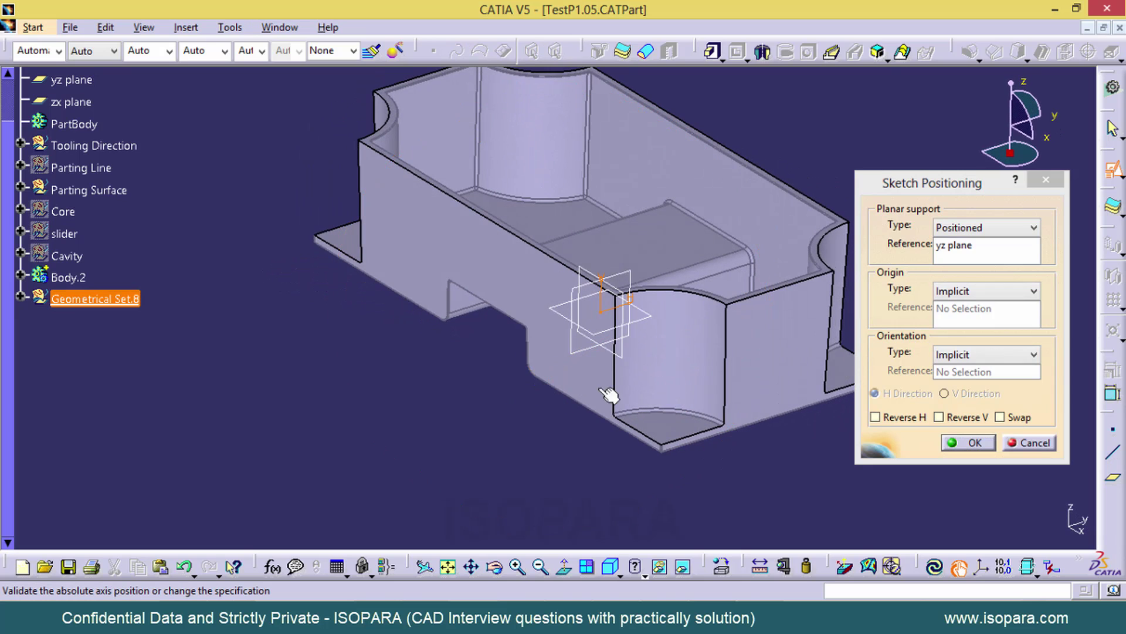
{"action": "left_click", "coordinate": [969, 442]}
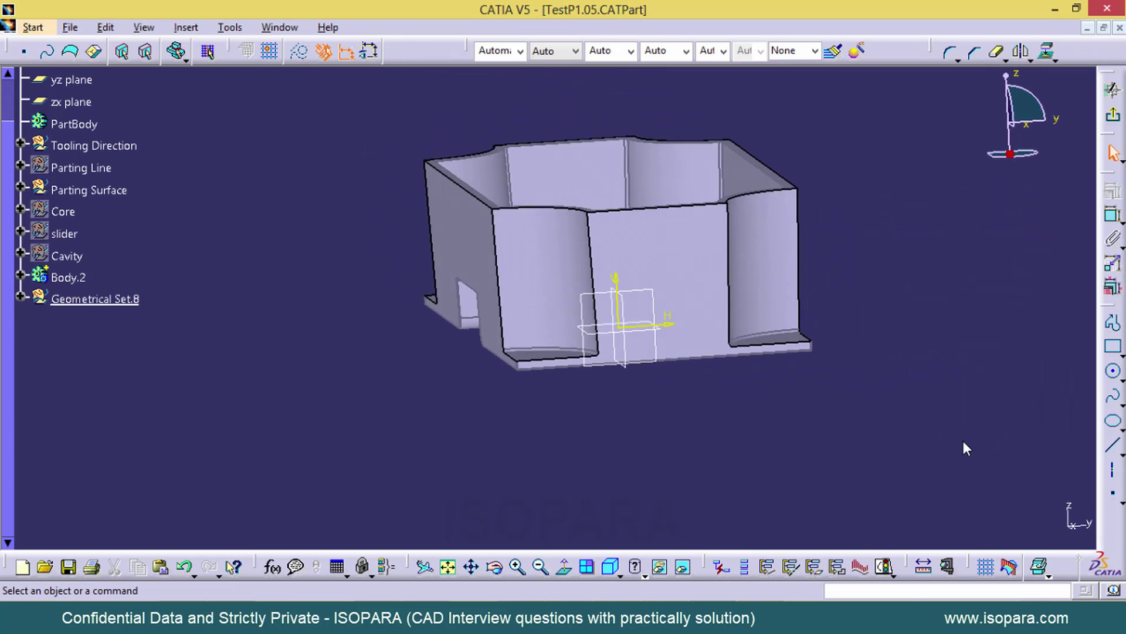
Cut the part by the sketch plane and view the section square on.
{"action": "mouse_move", "coordinate": [557, 359]}
{"action": "middle_mouse_down"}
{"action": "mouse_move", "coordinate": [664, 456]}
{"action": "mouse_move", "coordinate": [663, 247]}
{"action": "middle_mouse_up"}
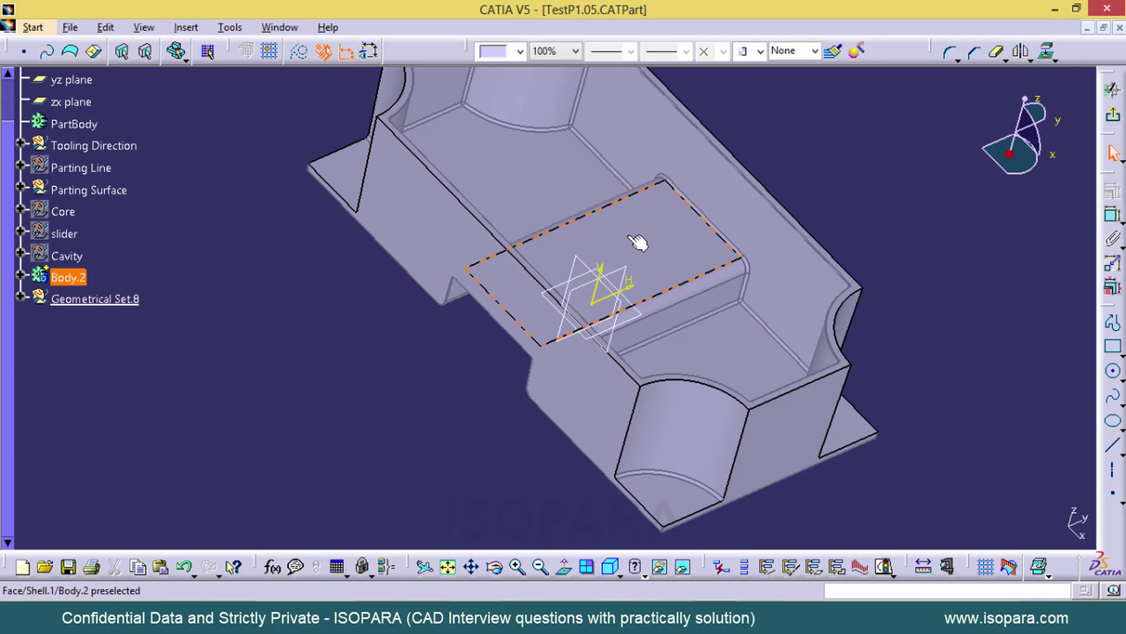
{"action": "left_click", "coordinate": [563, 568]}
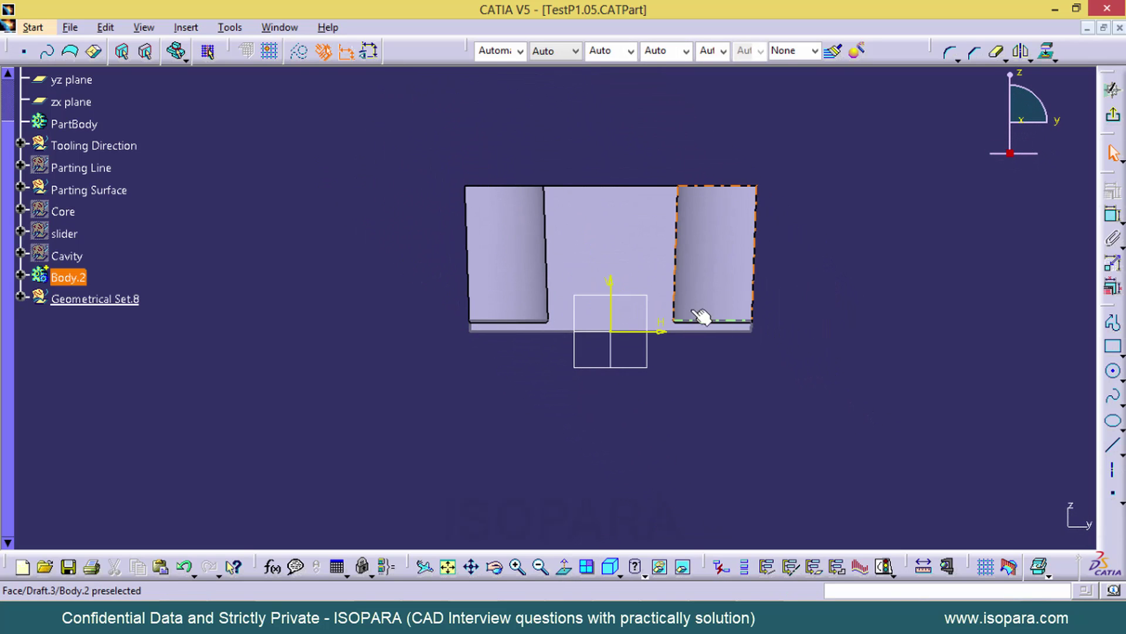
{"action": "left_click", "coordinate": [1013, 566]}
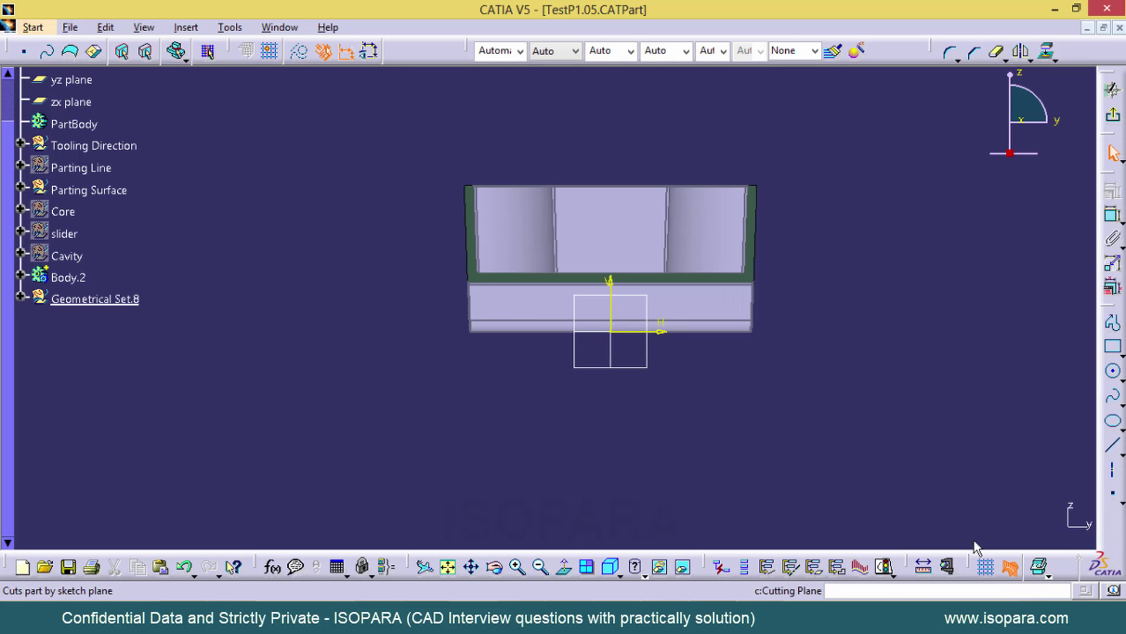
{"action": "middle_click_drag", "start_coordinate": [597, 404], "coordinate": [691, 459]}
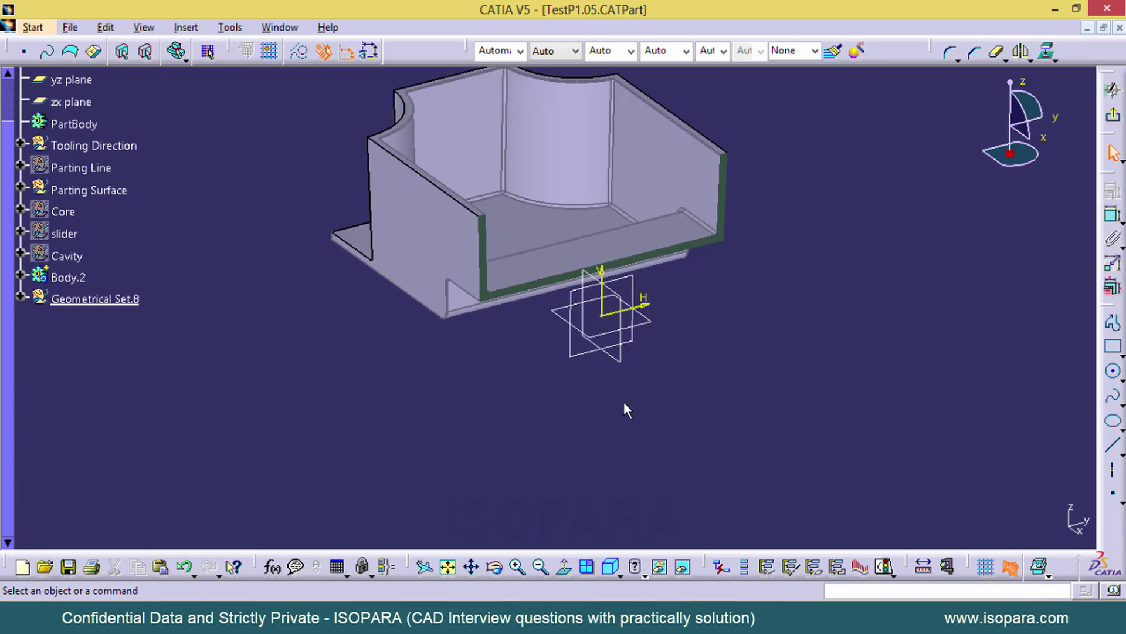
{"action": "left_click", "coordinate": [603, 271]}
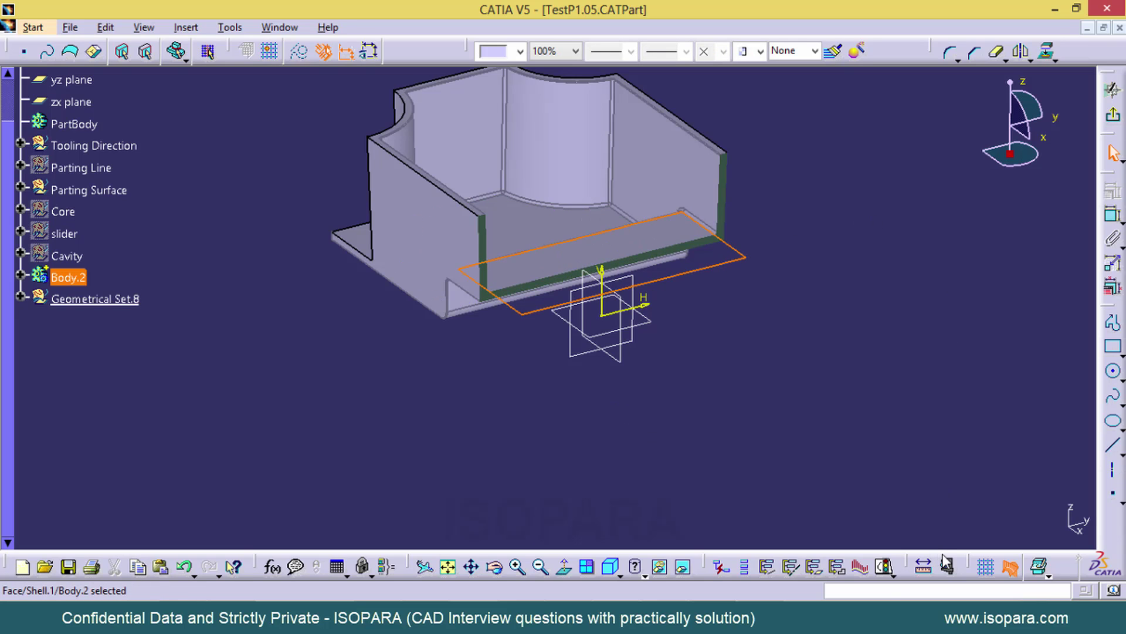
{"action": "left_click", "coordinate": [567, 567]}
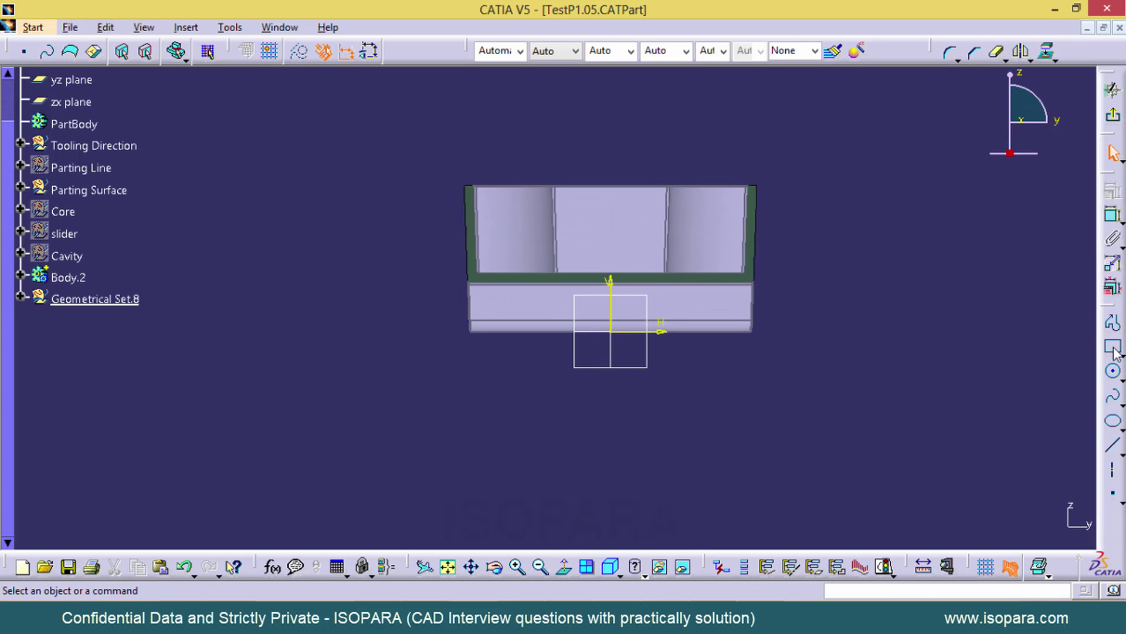
Draw a rectangle on the sketch section.
{"action": "left_click", "coordinate": [1113, 348]}
{"action": "left_click", "coordinate": [573, 208]}
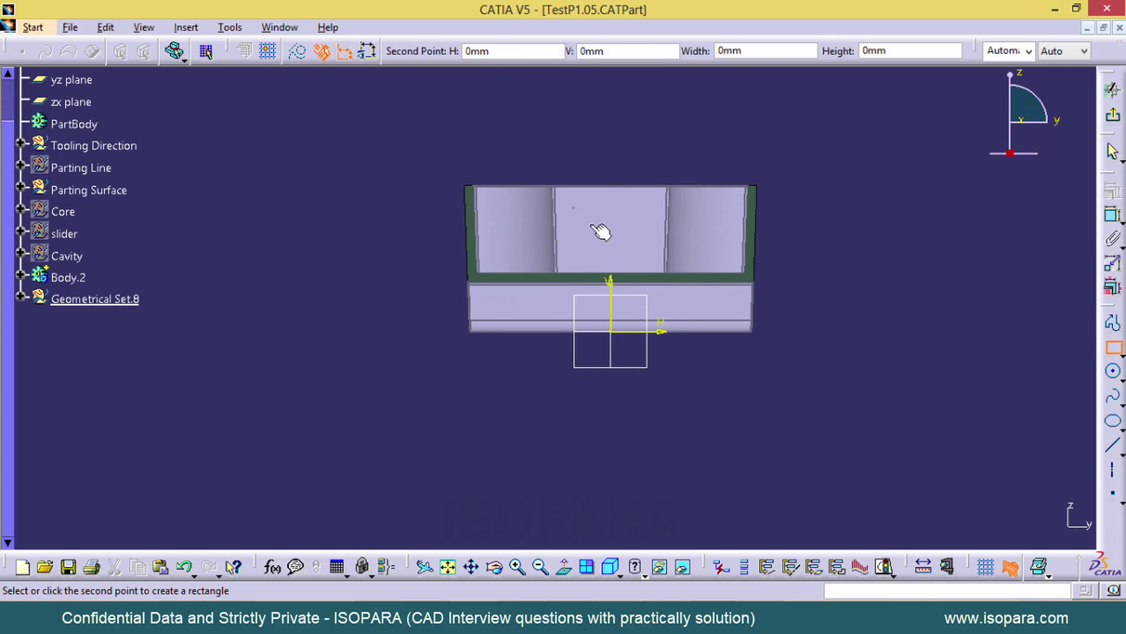
{"action": "left_click", "coordinate": [648, 287]}
{"action": "left_click", "coordinate": [867, 377]}
Project Body.2's face edge into the sketch as a projected 3D element.
{"action": "middle_click_drag", "start_coordinate": [515, 397], "coordinate": [600, 456]}
{"action": "left_click", "coordinate": [542, 258]}
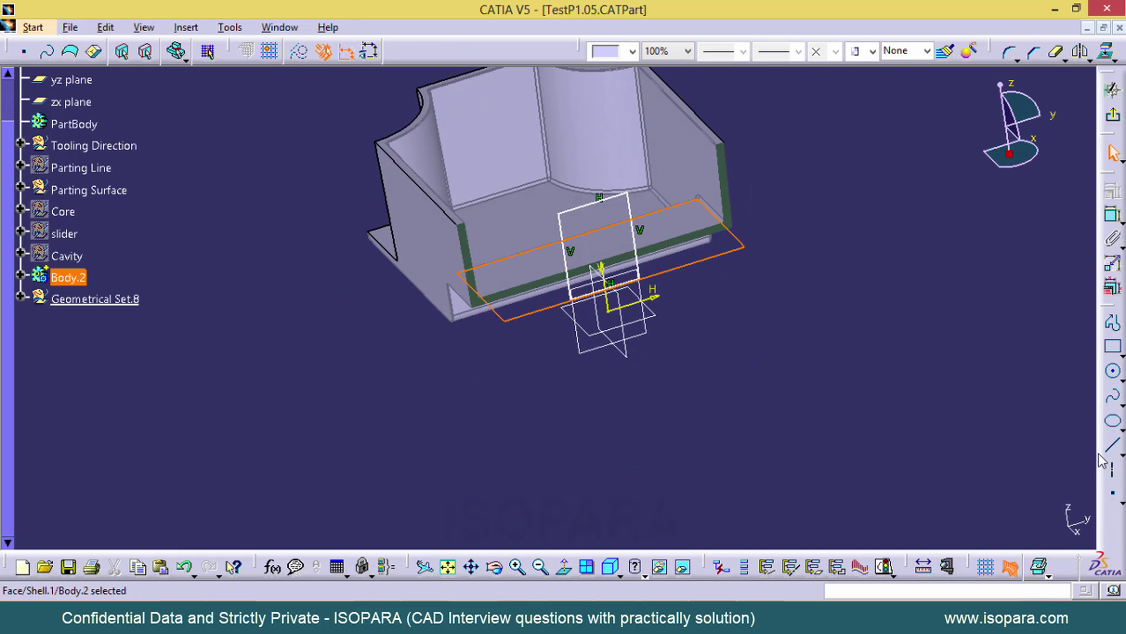
{"action": "left_click", "coordinate": [1106, 55]}
{"action": "left_click", "coordinate": [985, 521]}
{"action": "left_click", "coordinate": [835, 475]}
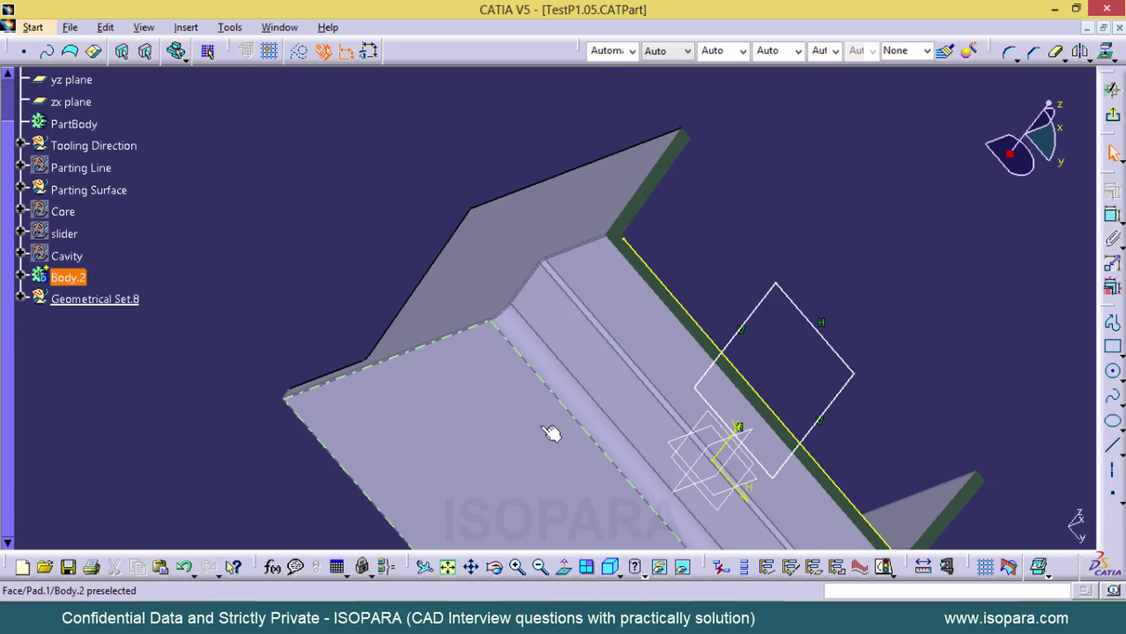
Measure the fillet arc, showing its 4.001mm radius and 6.145mm length labels.
{"action": "middle_click_drag", "start_coordinate": [552, 433], "coordinate": [748, 445]}
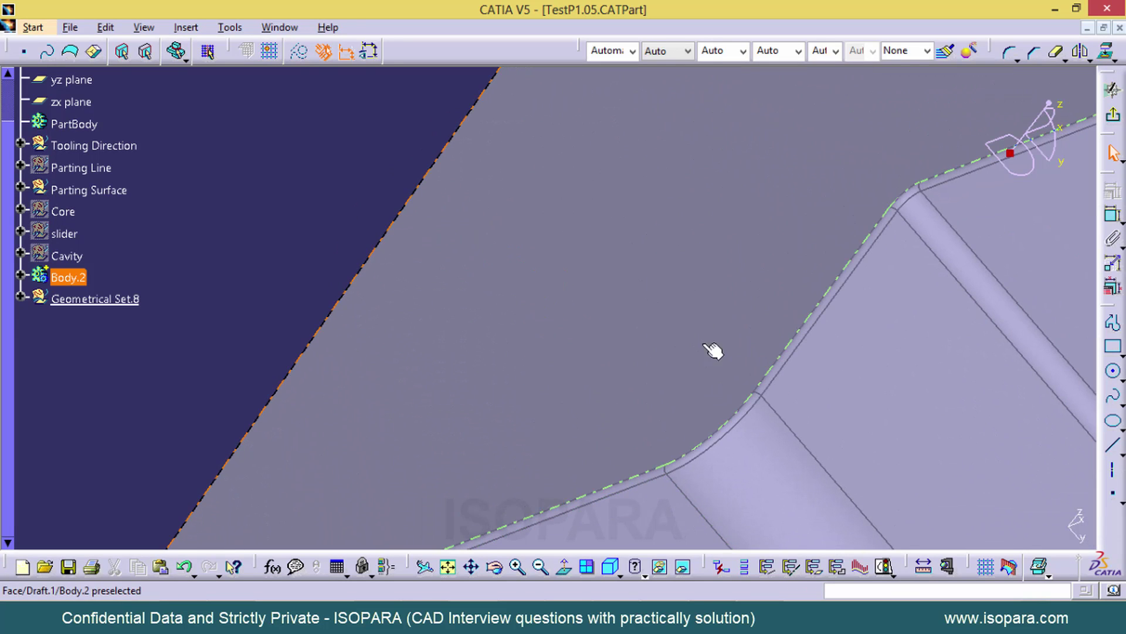
{"action": "left_click", "coordinate": [730, 450]}
{"action": "middle_click_drag", "start_coordinate": [563, 422], "coordinate": [708, 296]}
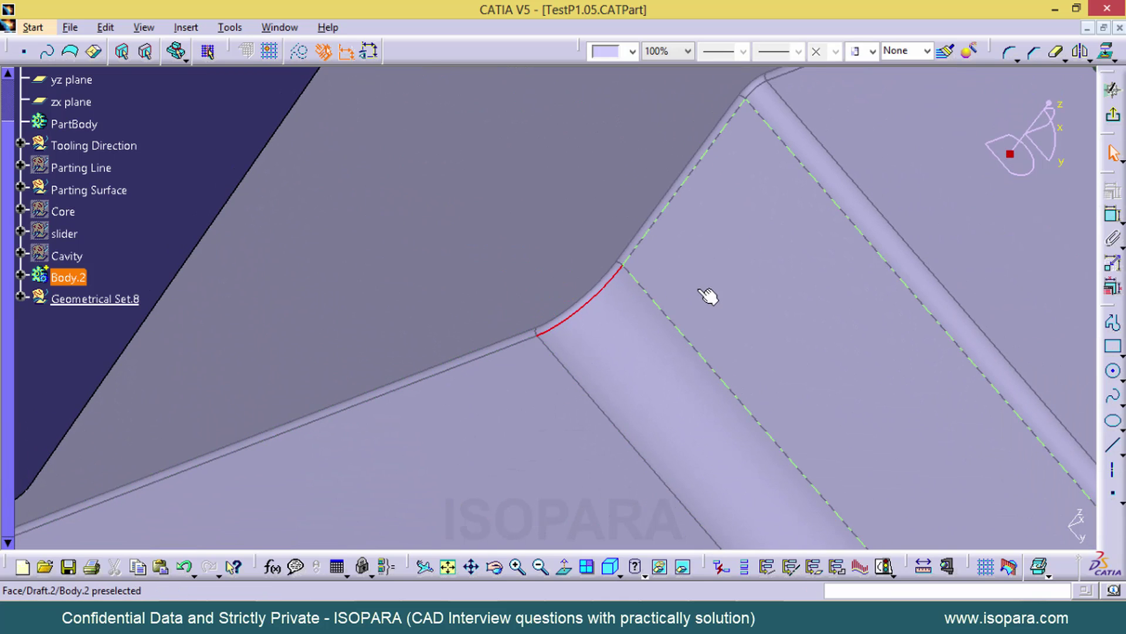
{"action": "left_click", "coordinate": [949, 568]}
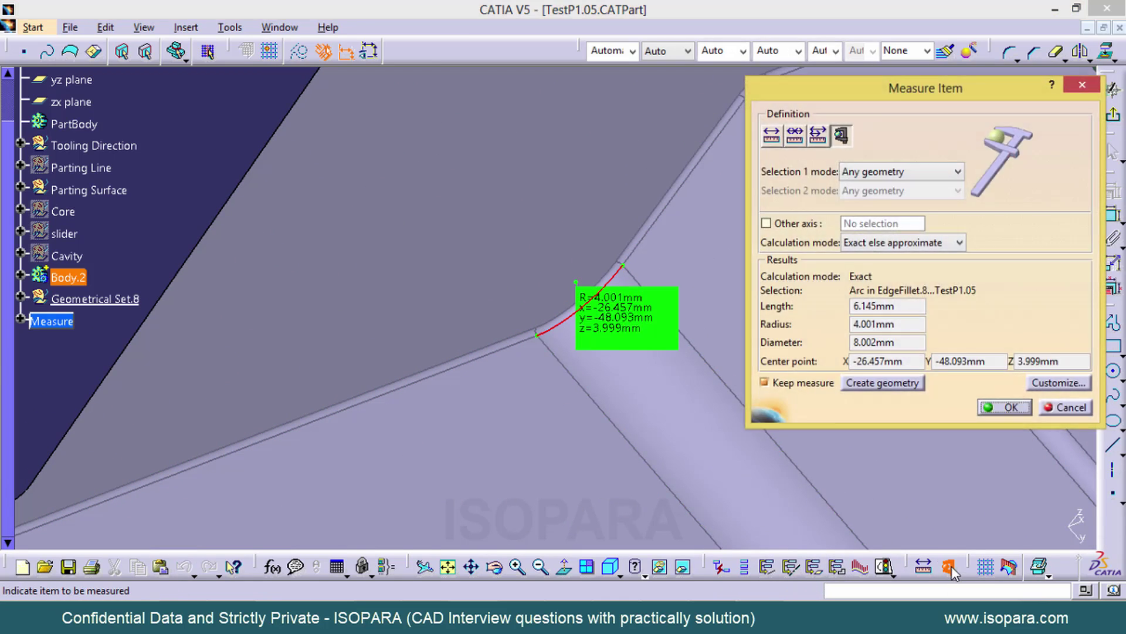
{"action": "left_click_drag", "start_coordinate": [651, 311], "coordinate": [640, 399]}
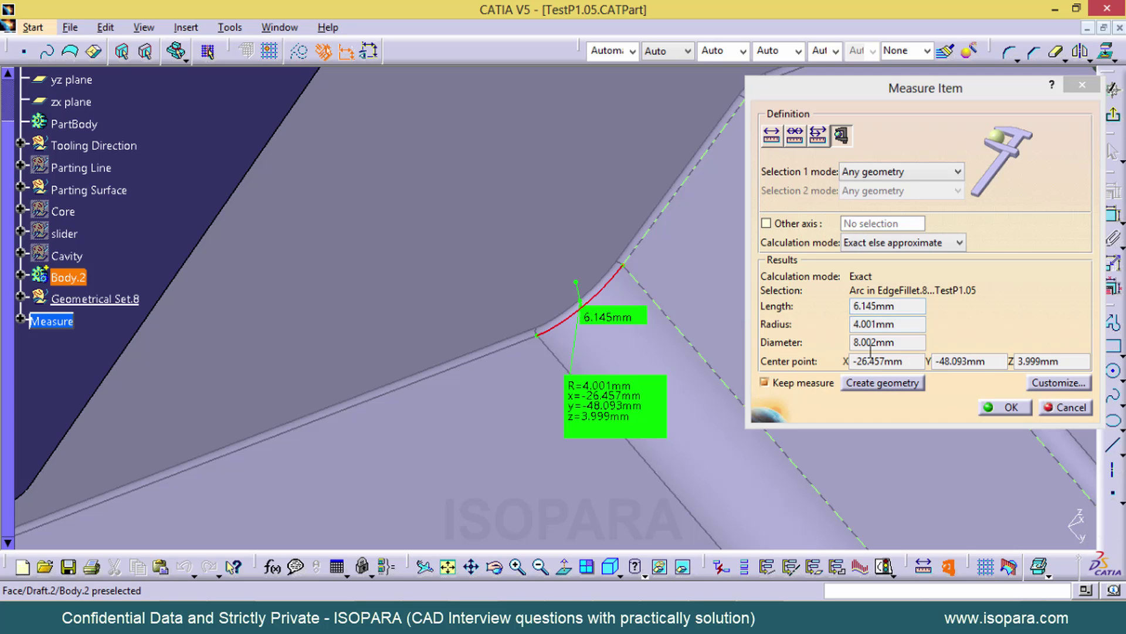
{"action": "left_click", "coordinate": [1054, 384]}
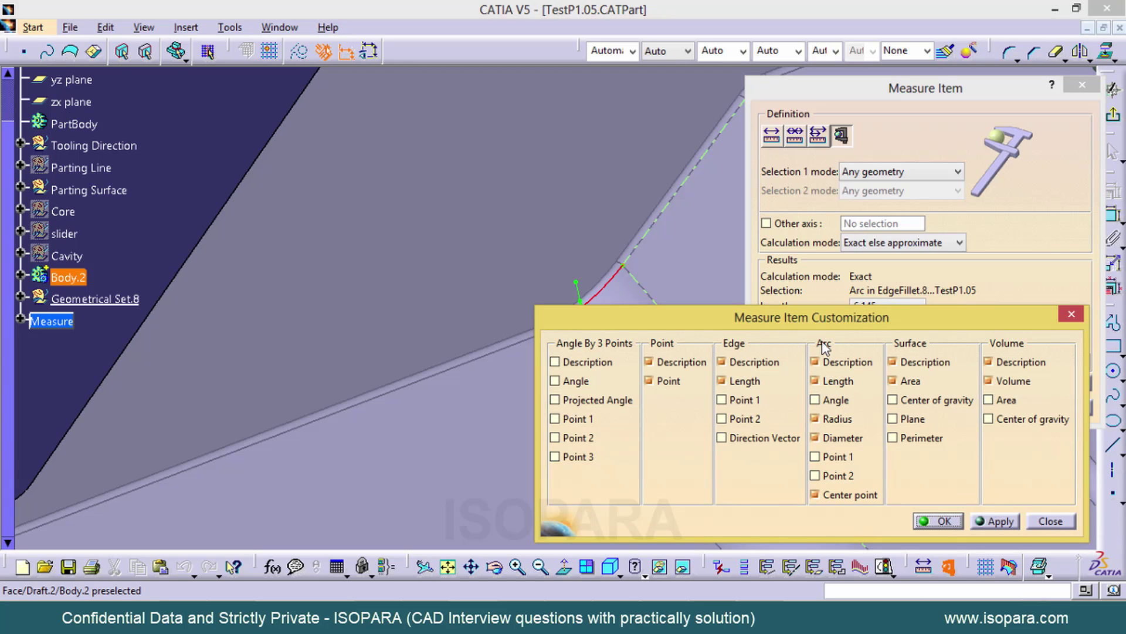
Disable Arc Length in the measure customization and close the measurement.
{"action": "left_click", "coordinate": [817, 381]}
{"action": "left_click", "coordinate": [935, 520]}
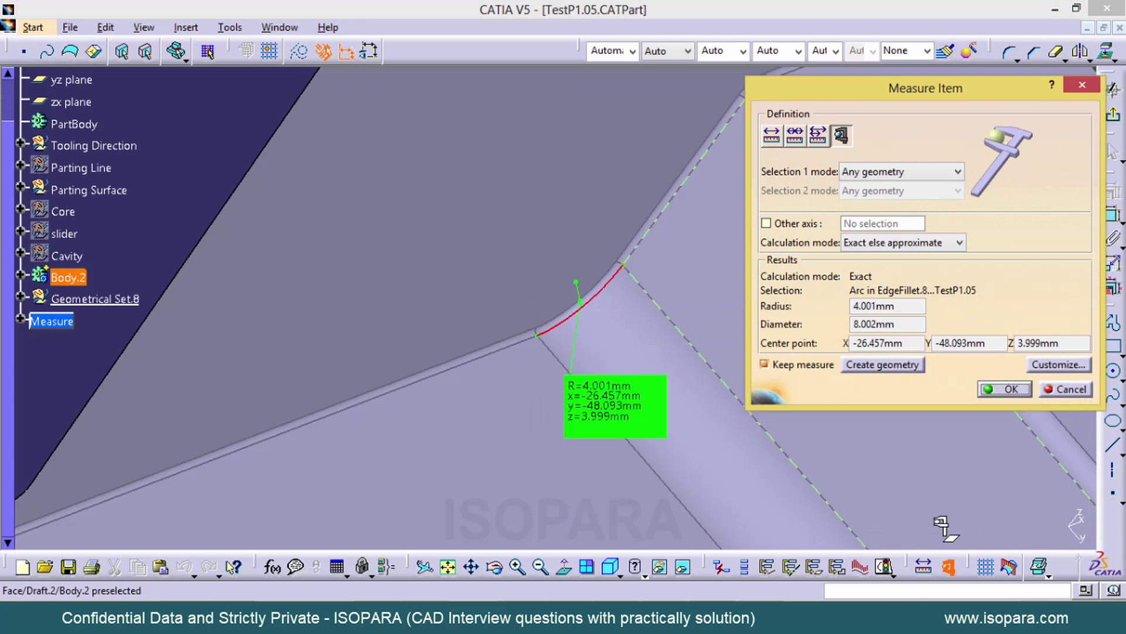
{"action": "left_click", "coordinate": [1070, 389]}
Re-measure with Arc Length enabled so the fillet reports its 6.145mm length.
{"action": "left_click", "coordinate": [948, 567]}
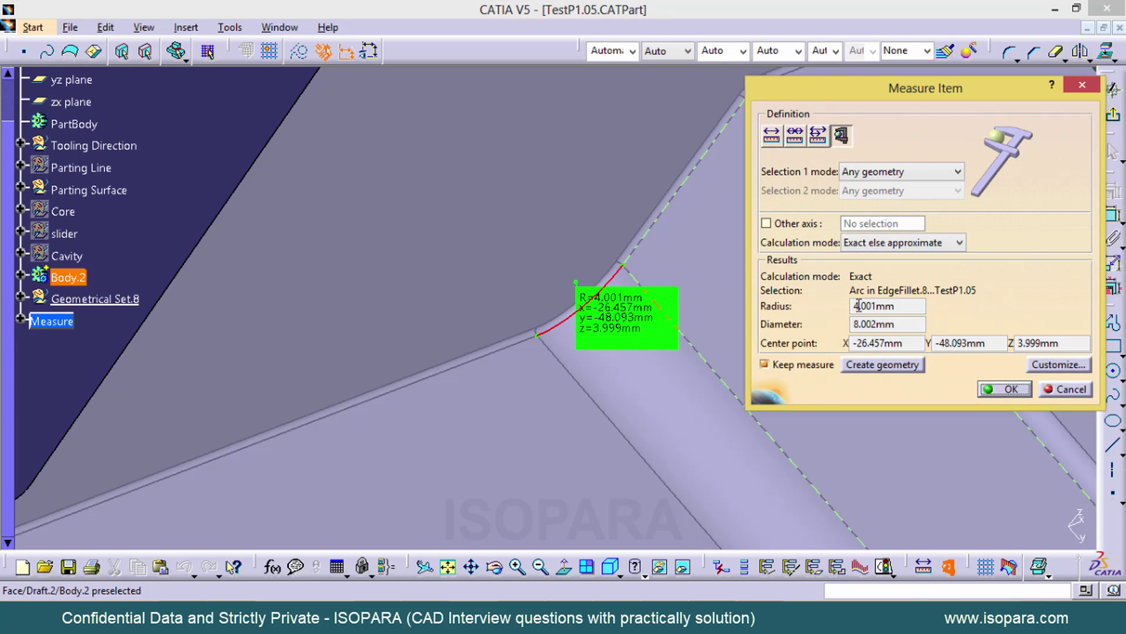
{"action": "left_click", "coordinate": [1038, 369]}
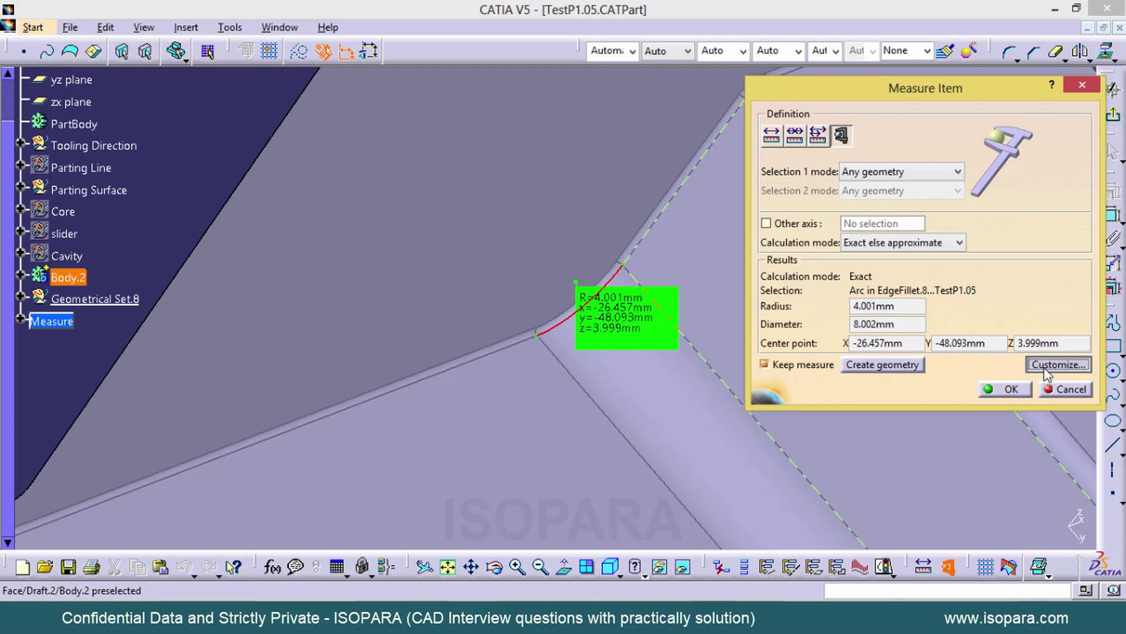
{"action": "left_click", "coordinate": [840, 382]}
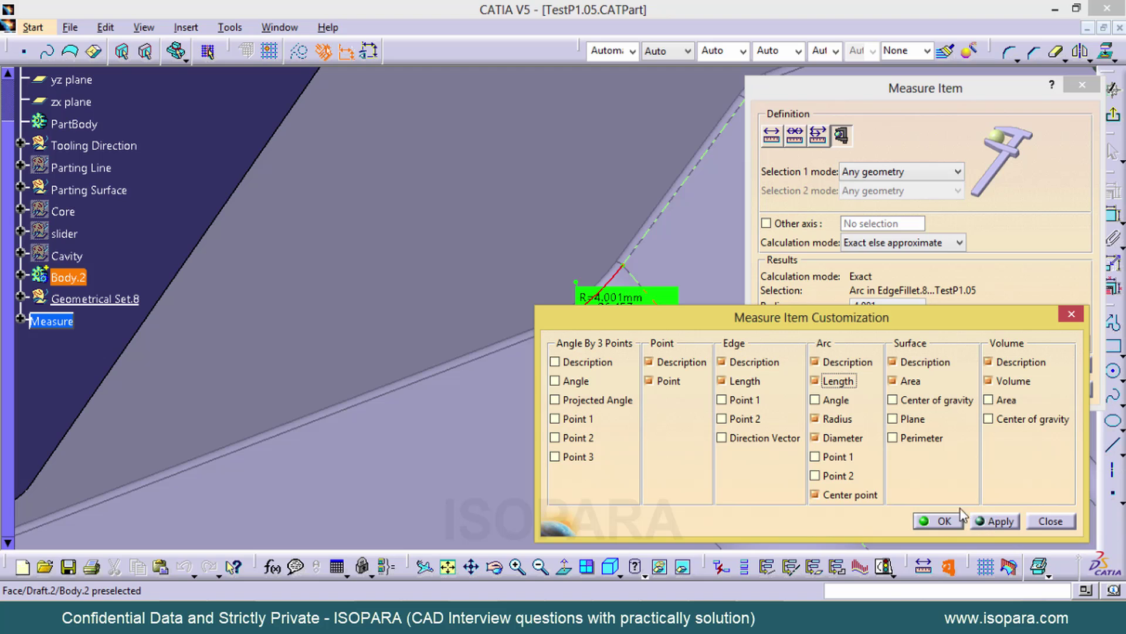
{"action": "left_click", "coordinate": [998, 521]}
{"action": "left_click", "coordinate": [961, 523]}
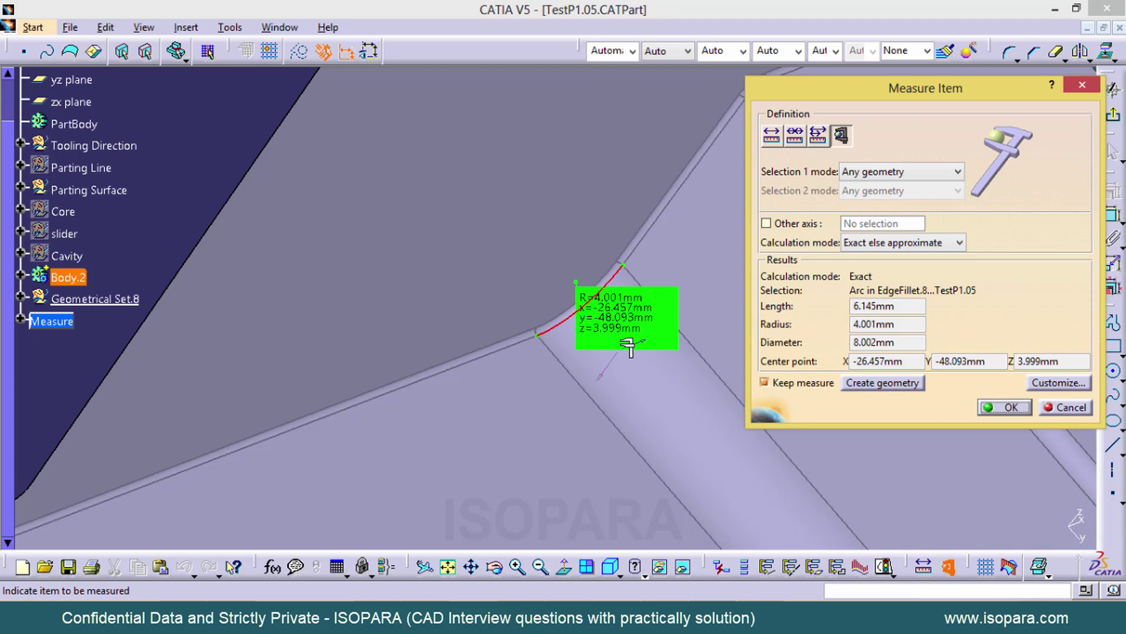
{"action": "middle_click_drag", "start_coordinate": [649, 405], "coordinate": [557, 249]}
{"action": "left_click_drag", "start_coordinate": [558, 249], "coordinate": [603, 364]}
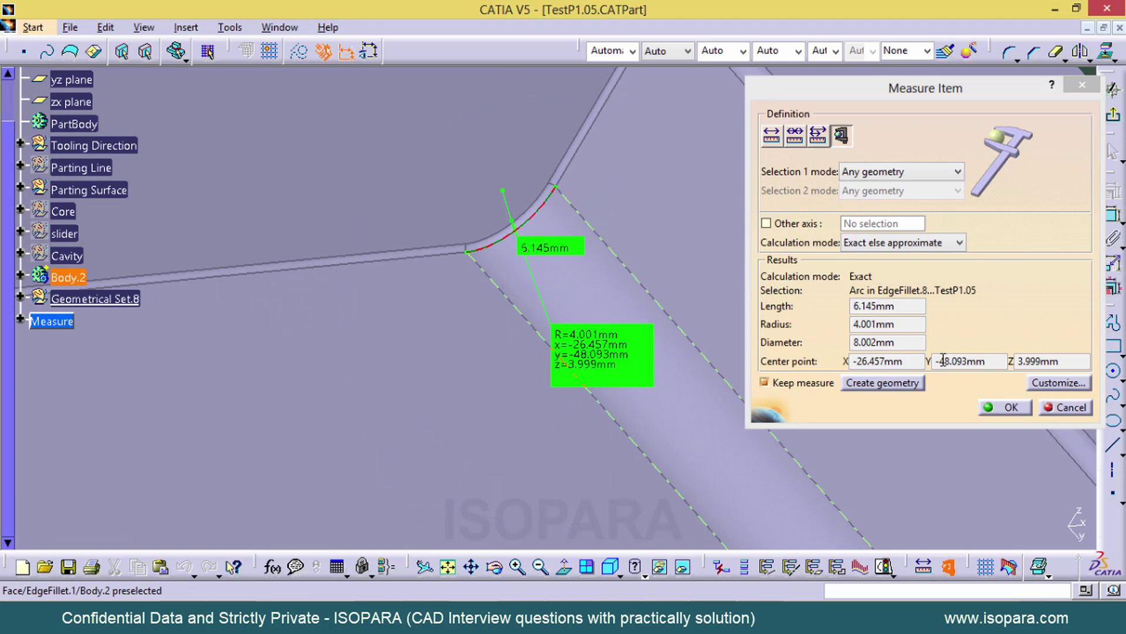
Keep the fillet measurement and switch to the P2_04.CATPart window.
{"action": "left_click", "coordinate": [1011, 406]}
{"action": "middle_click_drag", "start_coordinate": [712, 320], "coordinate": [711, 469]}
{"action": "left_click", "coordinate": [280, 27]}
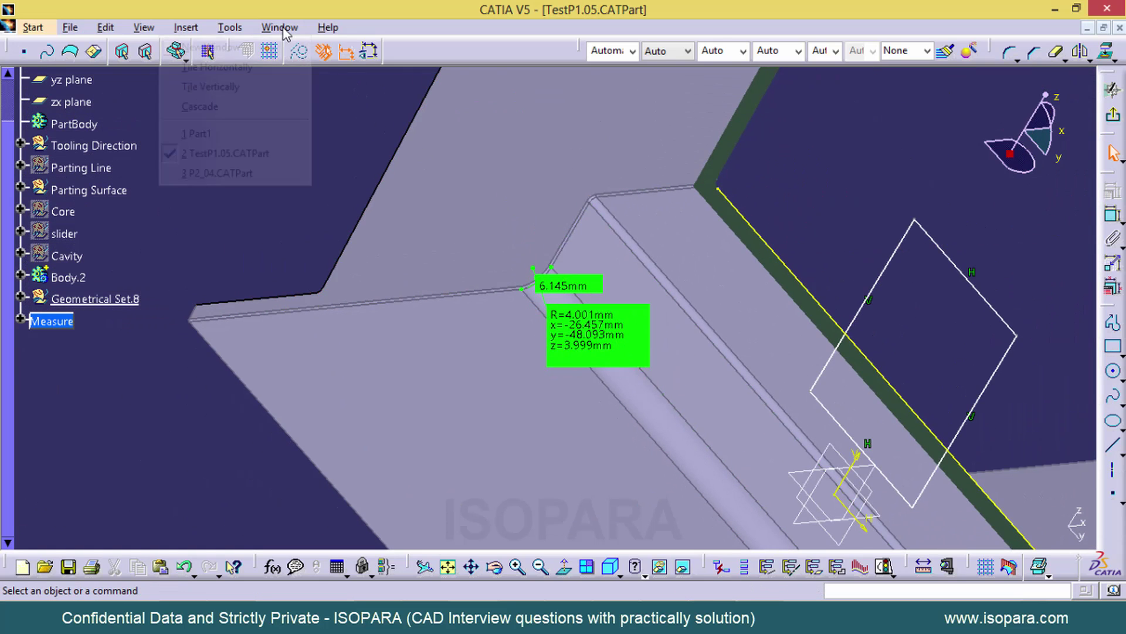
{"action": "left_click", "coordinate": [273, 172]}
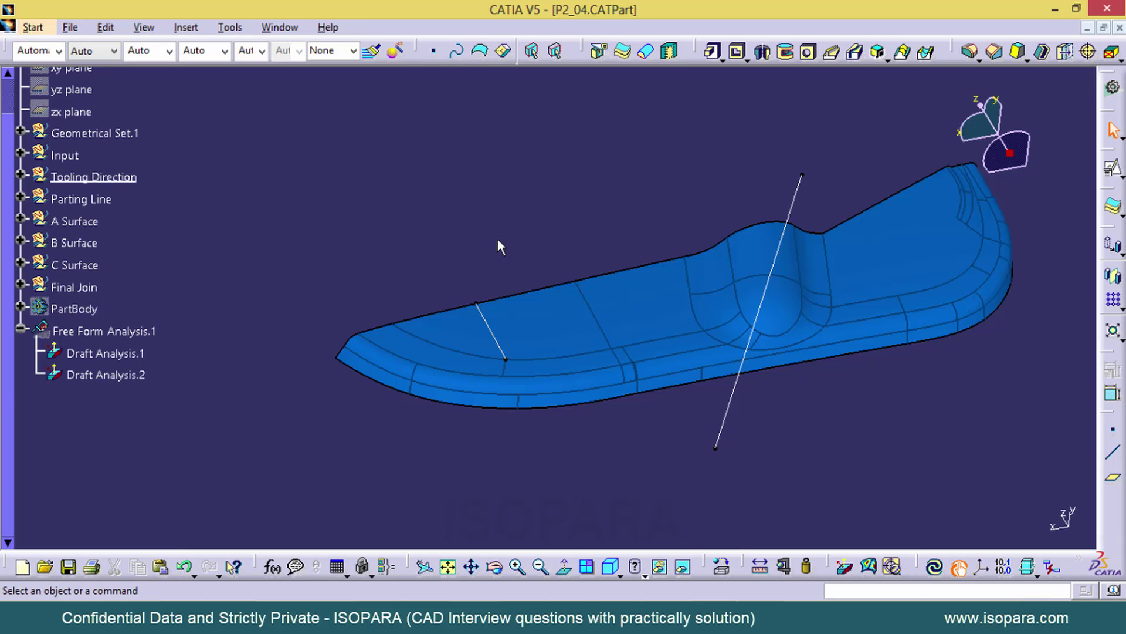
Measure the 89.812mm and 109.397mm curves and Tooling Direction line, then return to TestP1.05.
{"action": "left_click", "coordinate": [784, 566]}
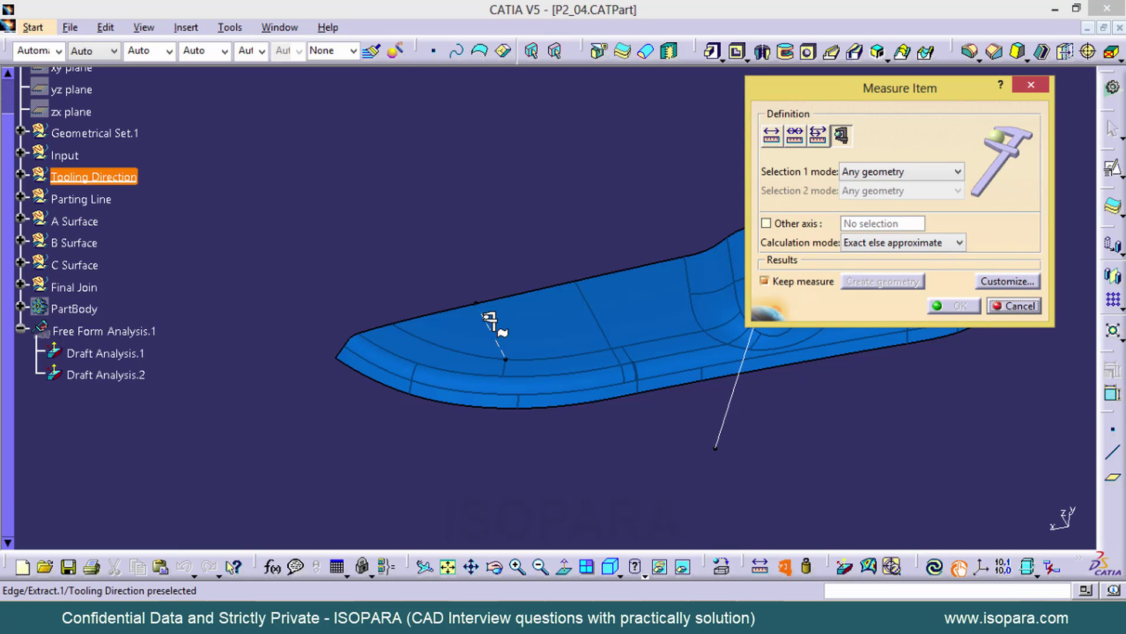
{"action": "left_click", "coordinate": [492, 320]}
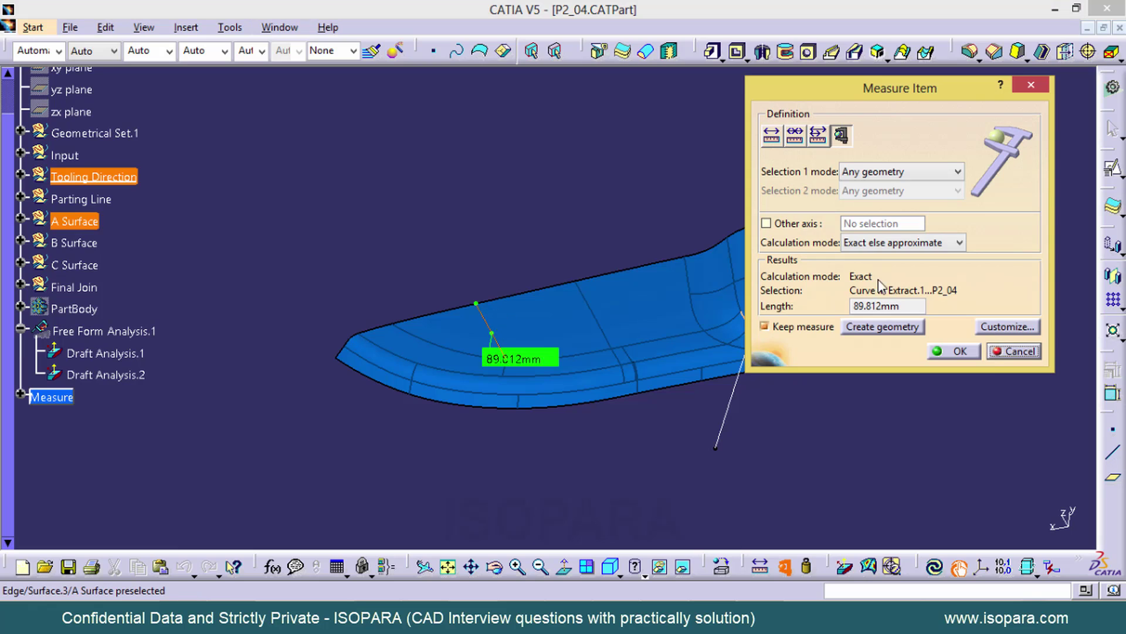
{"action": "middle_click_drag", "start_coordinate": [726, 411], "coordinate": [521, 446]}
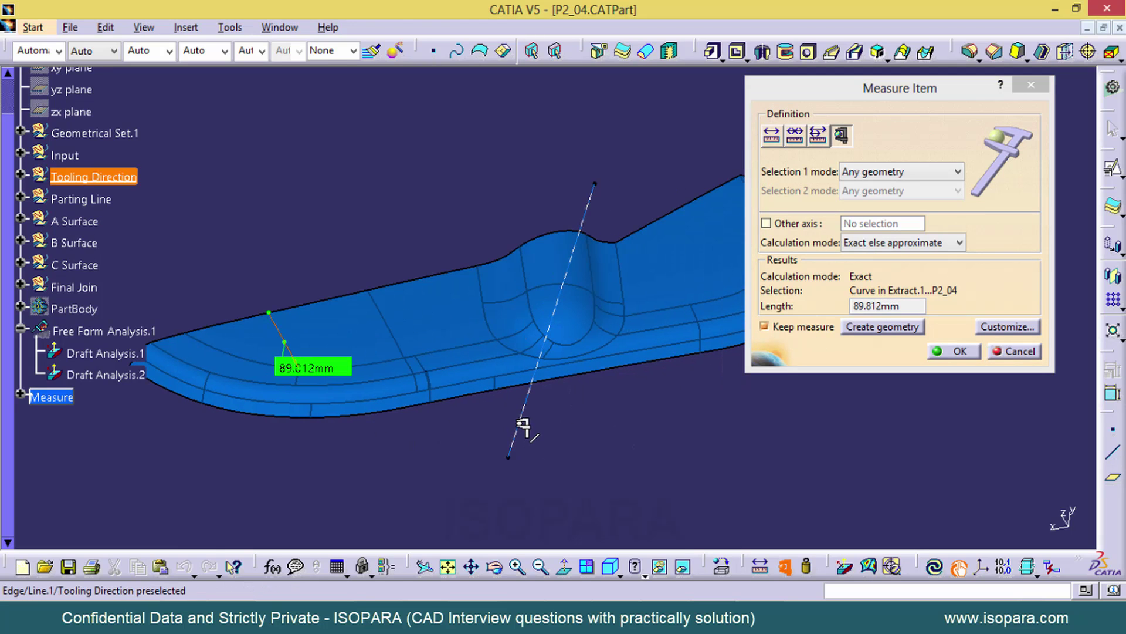
{"action": "left_click", "coordinate": [522, 426]}
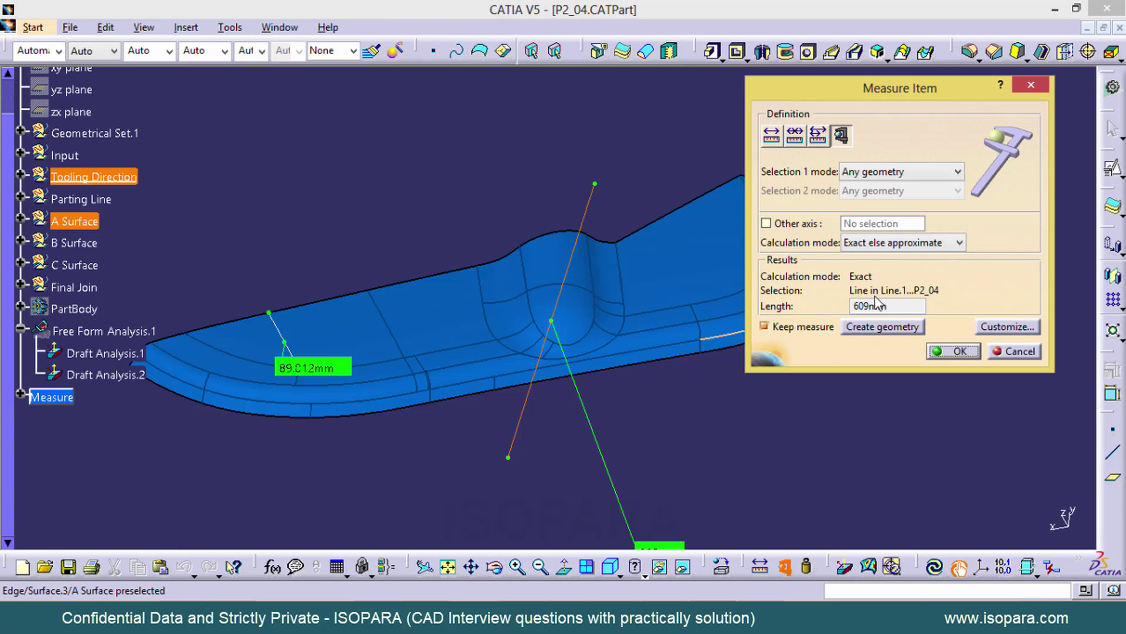
{"action": "left_click", "coordinate": [390, 338]}
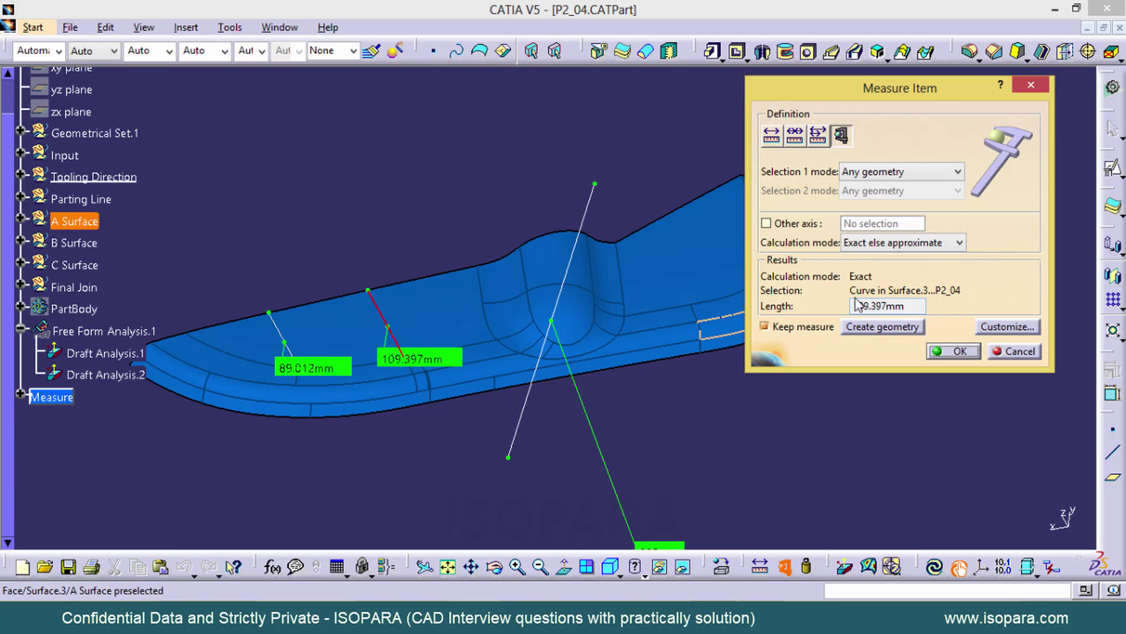
{"action": "left_click", "coordinate": [280, 27]}
{"action": "left_click", "coordinate": [279, 153]}
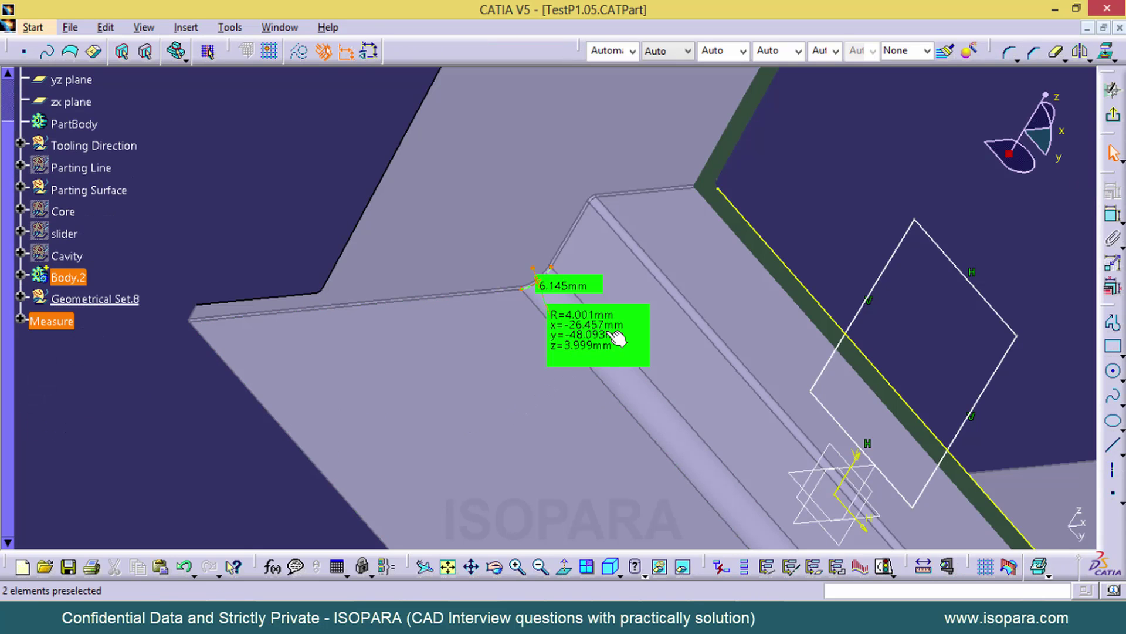
Delete the measurement labels from TestP1.05 and re-measure the fillet edge.
{"action": "left_click", "coordinate": [630, 322]}
{"action": "key", "text": "Delete"}
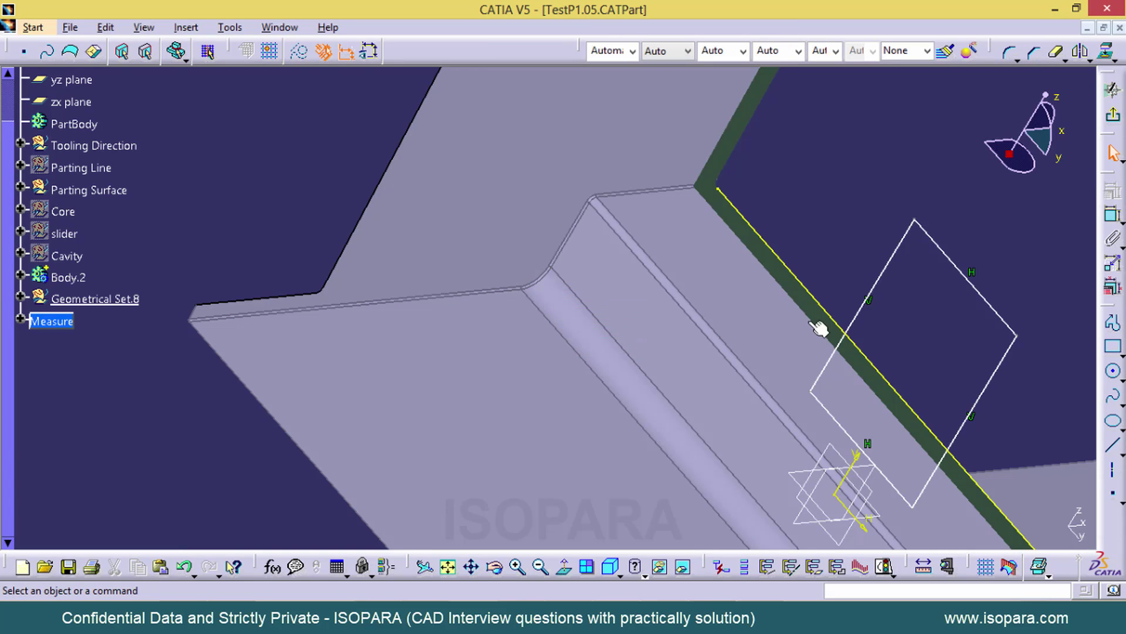
{"action": "left_click", "coordinate": [949, 567]}
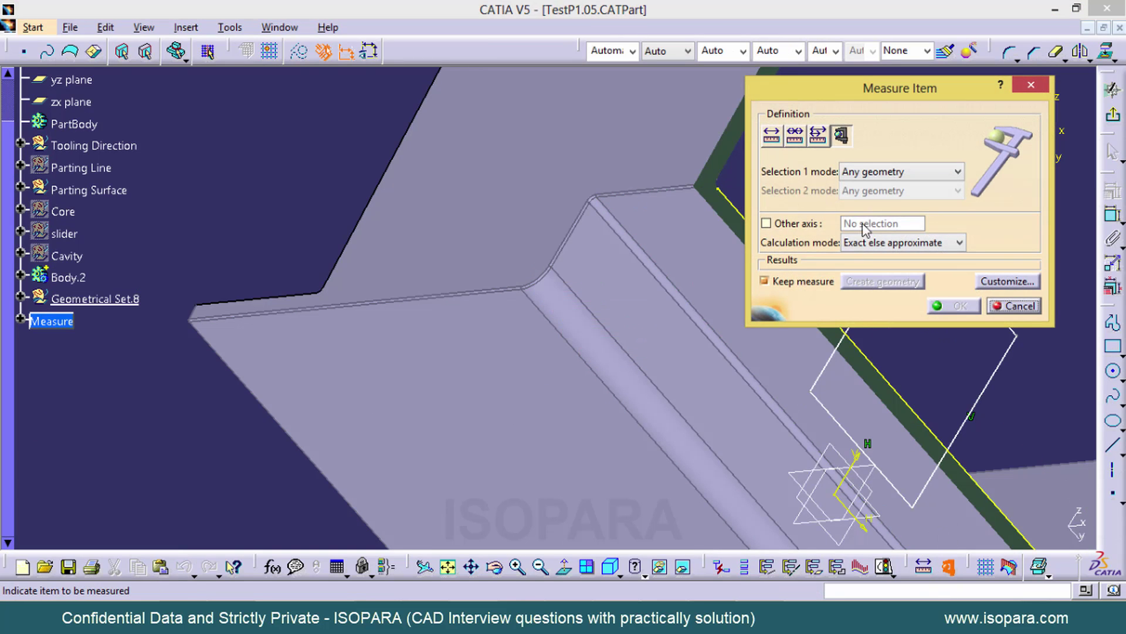
{"action": "left_click", "coordinate": [545, 290]}
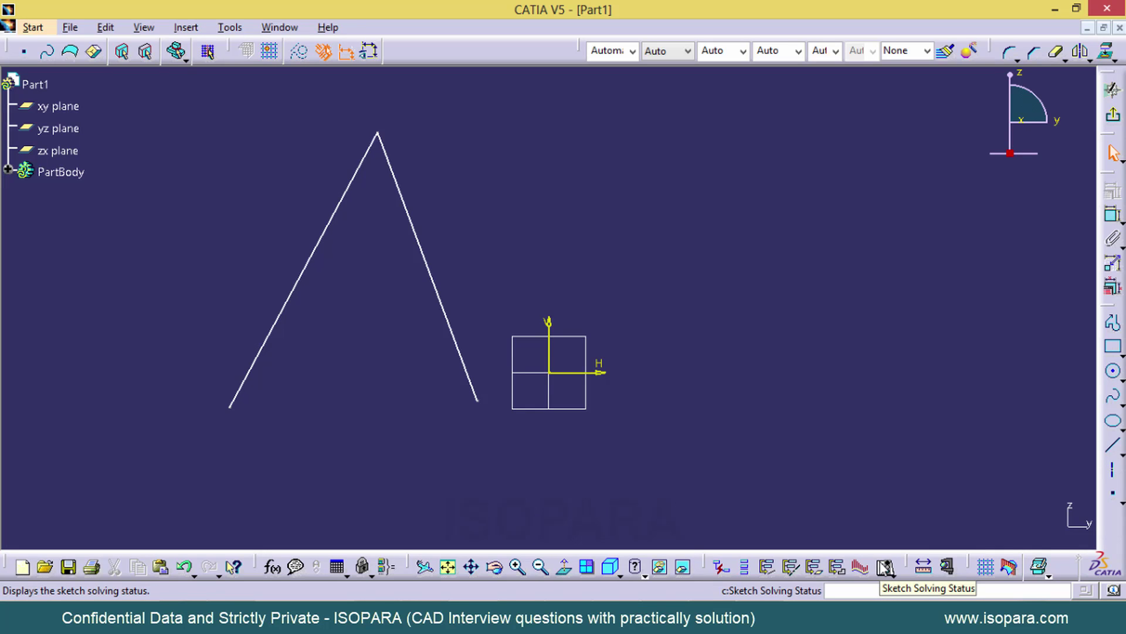
Run Sketch Solving Status on the two-line sketch, which reports Under-Constrained.
{"action": "left_click_drag", "start_coordinate": [710, 563], "coordinate": [697, 505]}
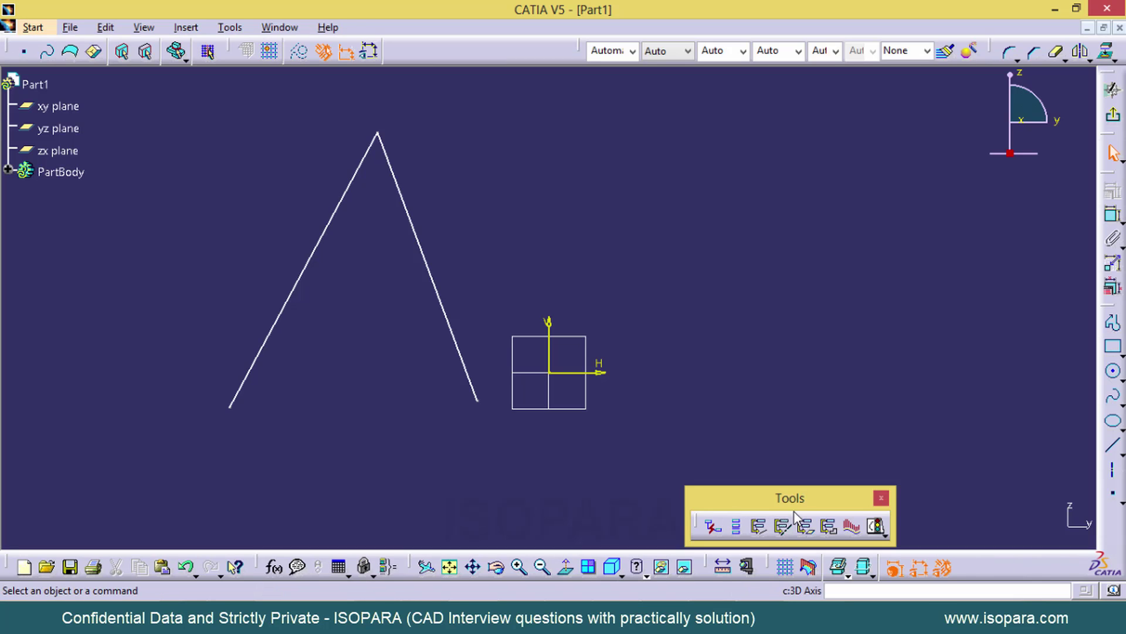
{"action": "left_click", "coordinate": [878, 527]}
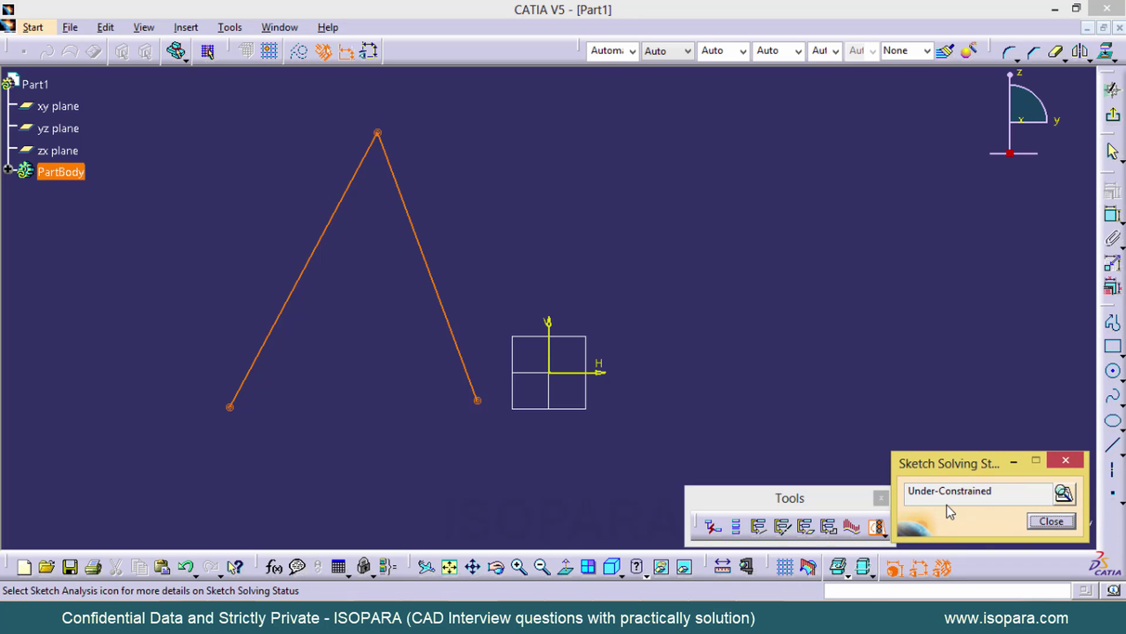
{"action": "left_click", "coordinate": [1046, 521]}
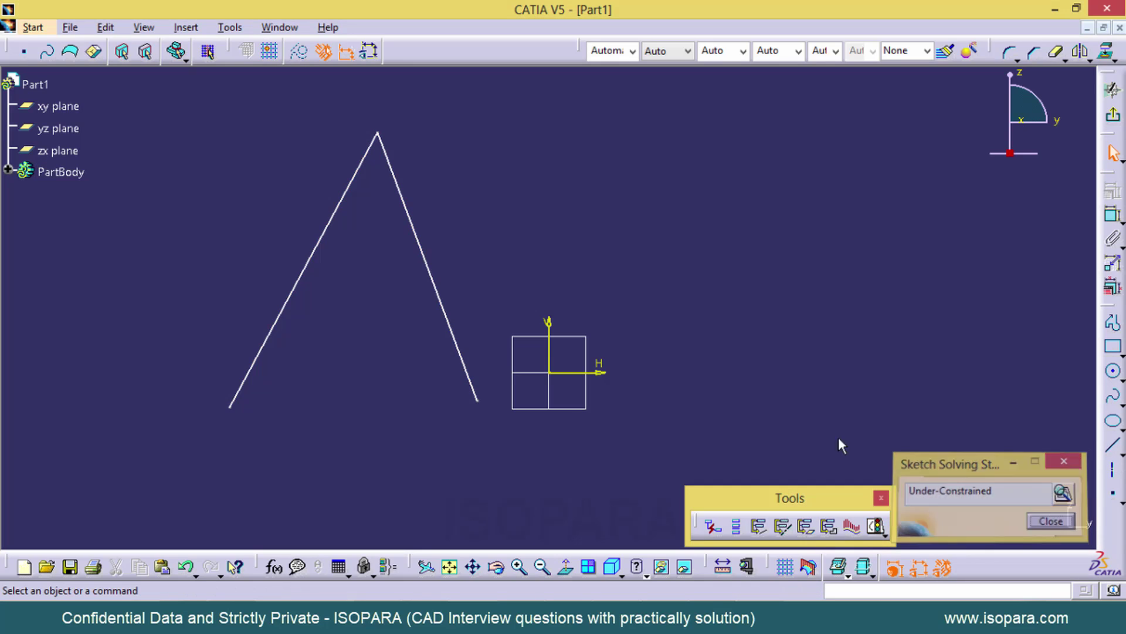